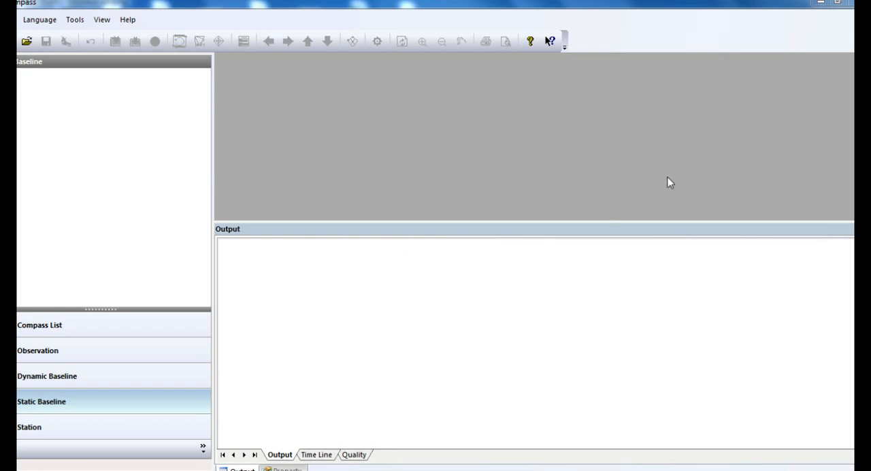
# Step: Start a new project named Demo3 in the E:\pp\Static folder
pyautogui.click(15, 19)
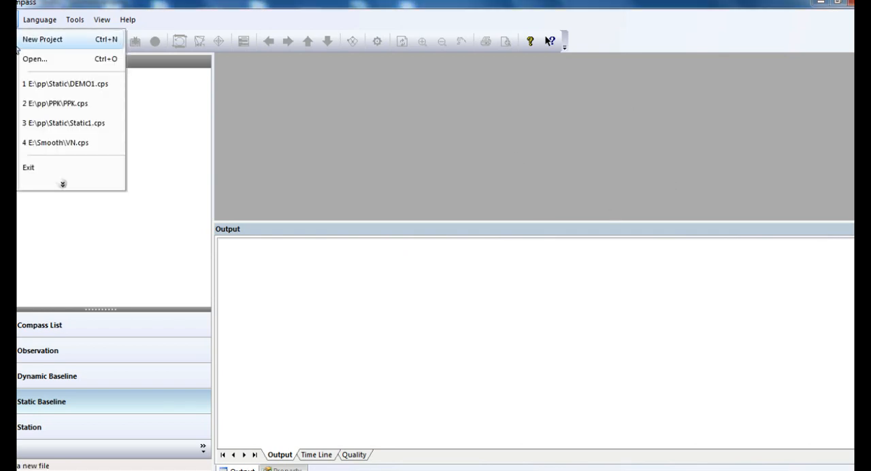
pyautogui.click(23, 41)
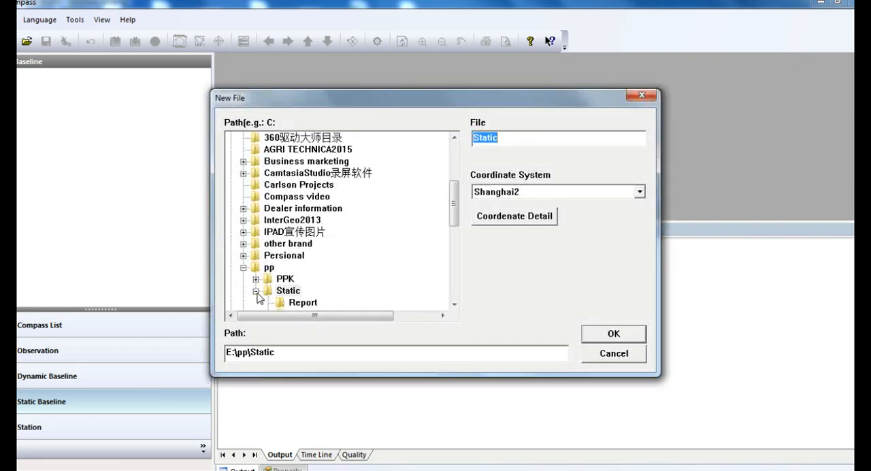
pyautogui.click(244, 268)
pyautogui.click(244, 268)
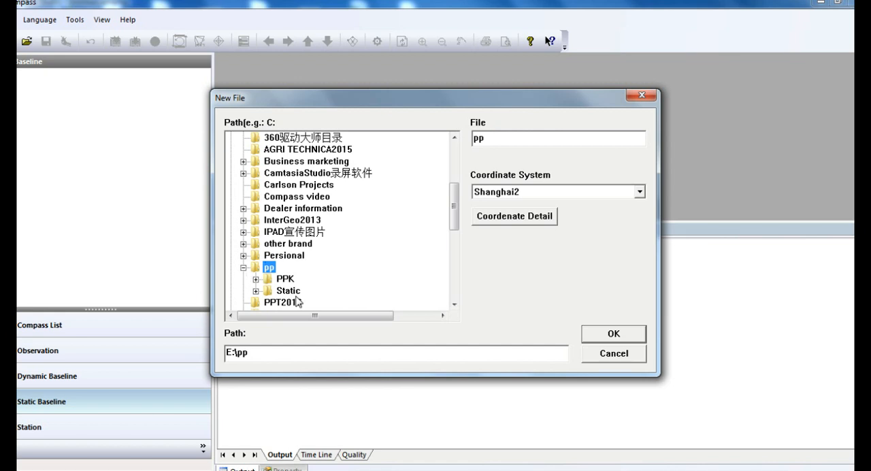
pyautogui.click(295, 290)
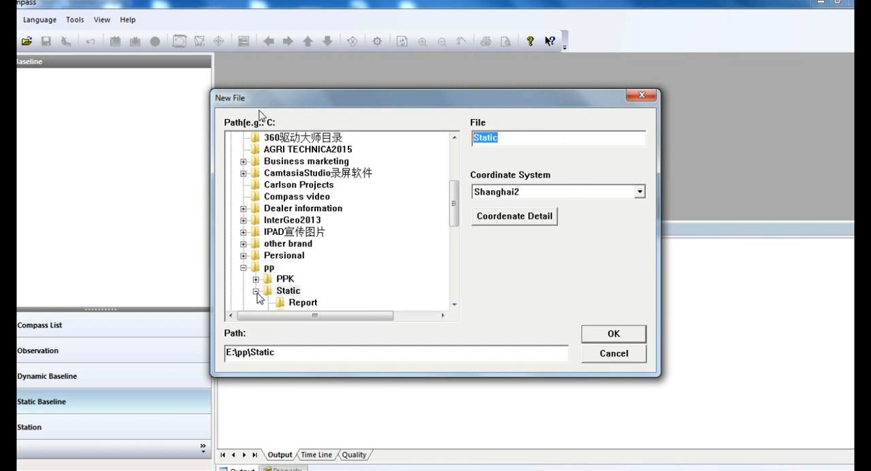
pyautogui.write('Demo3')
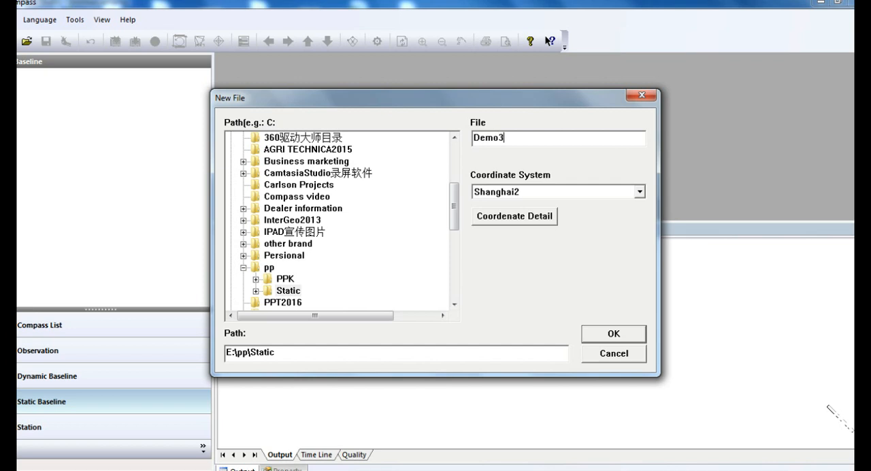
# Step: Add a new coordinate system named Demo3 based on the default WGS-84 ellipsoid
pyautogui.click(611, 192)
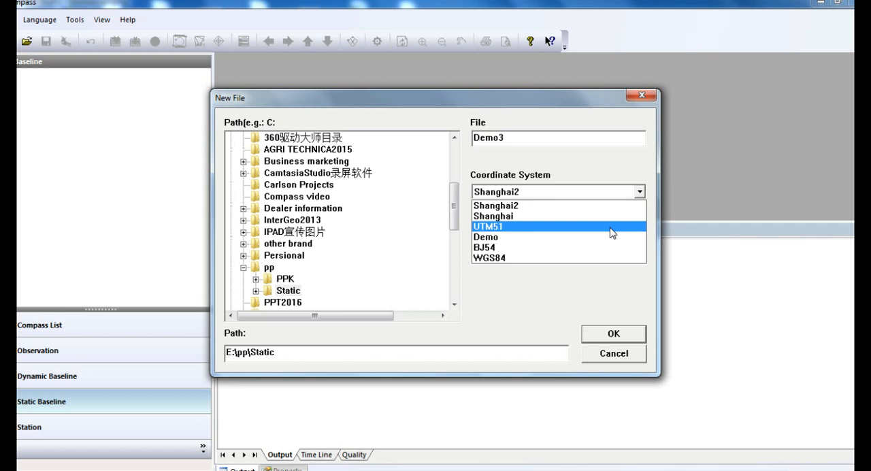
pyautogui.click(622, 280)
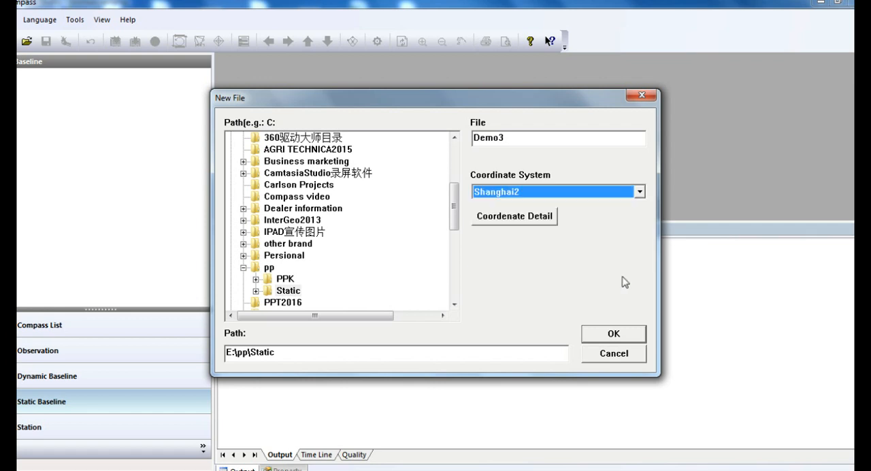
pyautogui.click(537, 221)
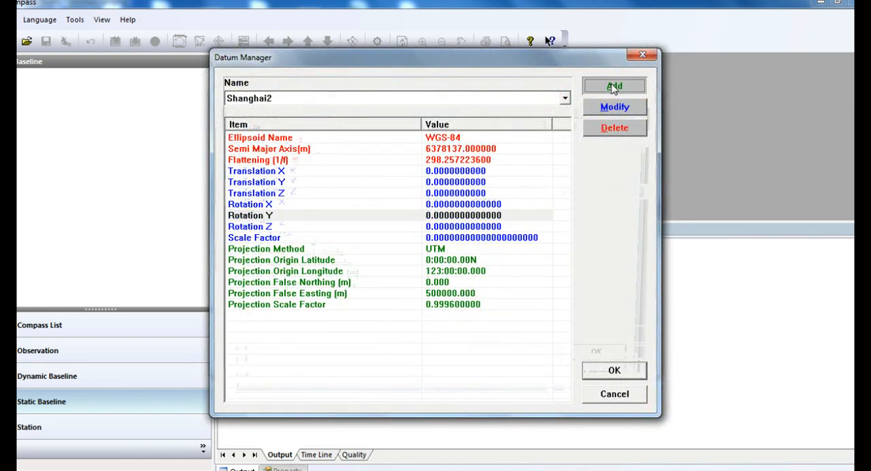
pyautogui.click(613, 87)
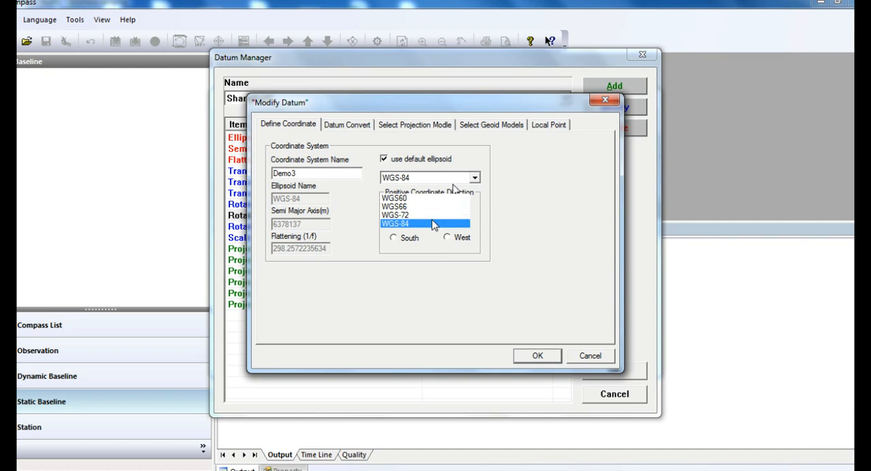
pyautogui.click(434, 224)
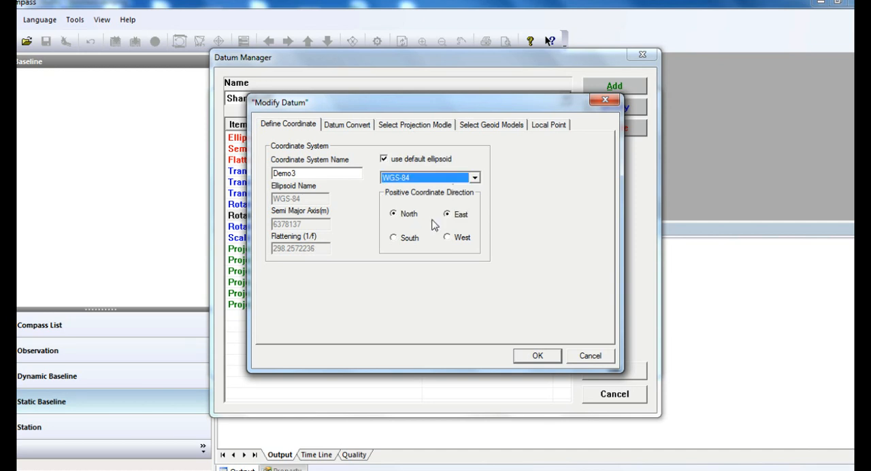
# Step: Set the Demo3 datum's projection model to UTM, northern hemisphere, zone 51
pyautogui.click(348, 125)
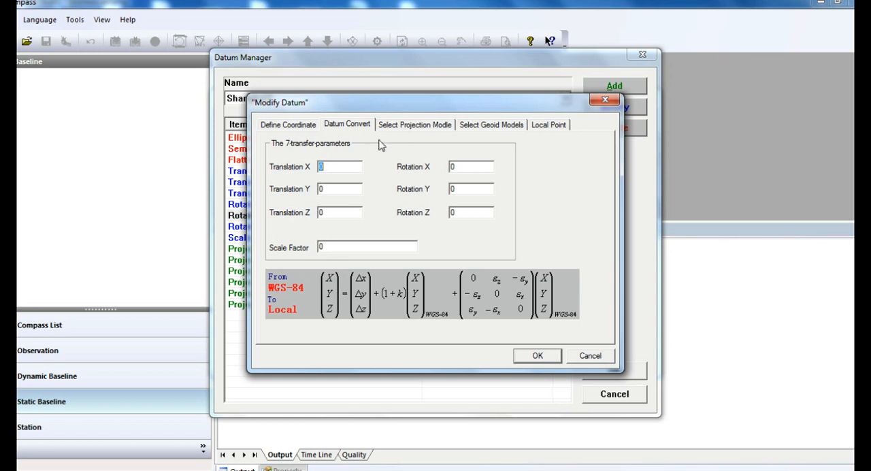
pyautogui.click(402, 129)
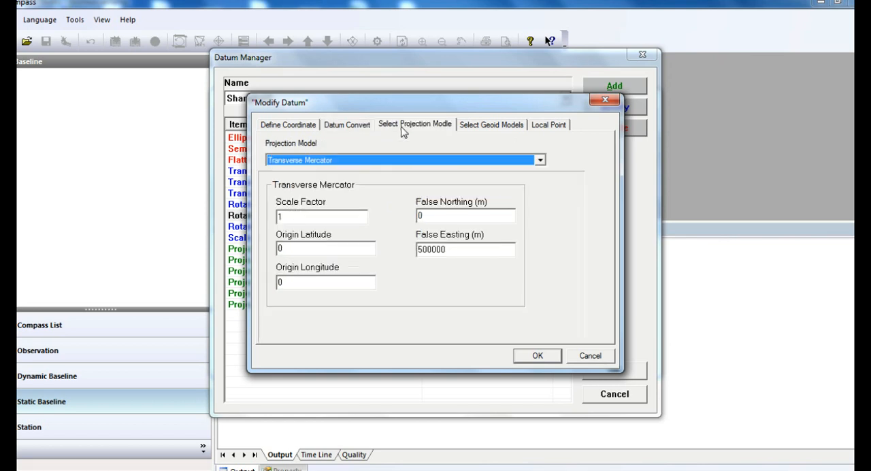
pyautogui.click(424, 162)
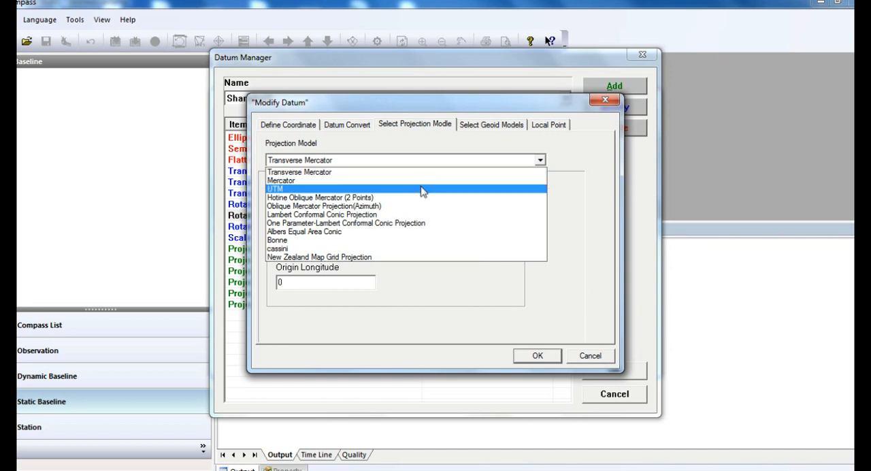
pyautogui.click(421, 189)
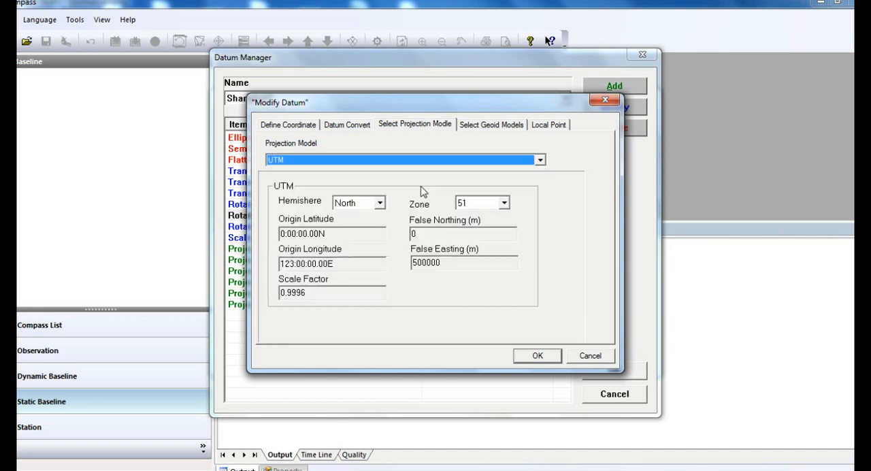
pyautogui.click(381, 204)
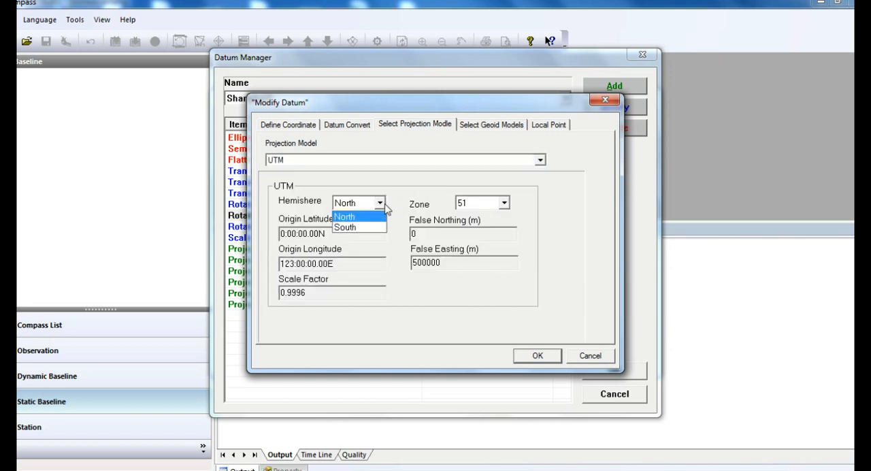
pyautogui.click(370, 219)
pyautogui.click(477, 203)
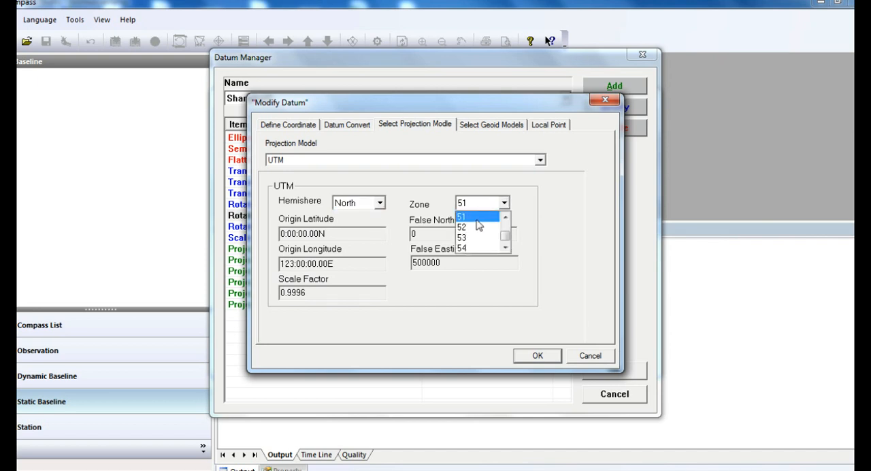
pyautogui.click(477, 217)
# Step: Enable a geoid model for the datum, choose EGM96.GGF, and save the datum definition
pyautogui.click(495, 129)
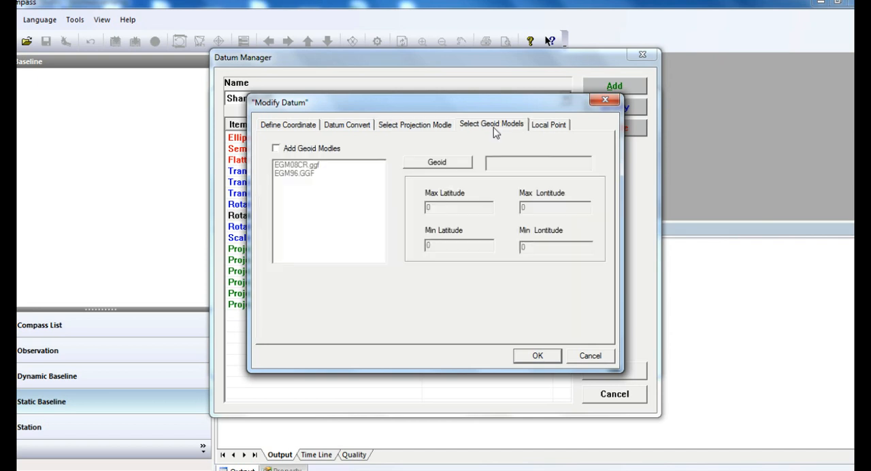
pyautogui.click(299, 150)
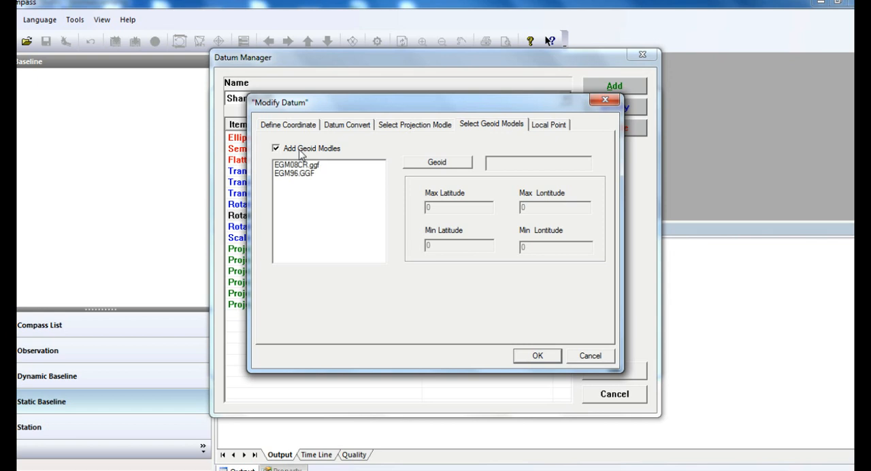
pyautogui.click(307, 176)
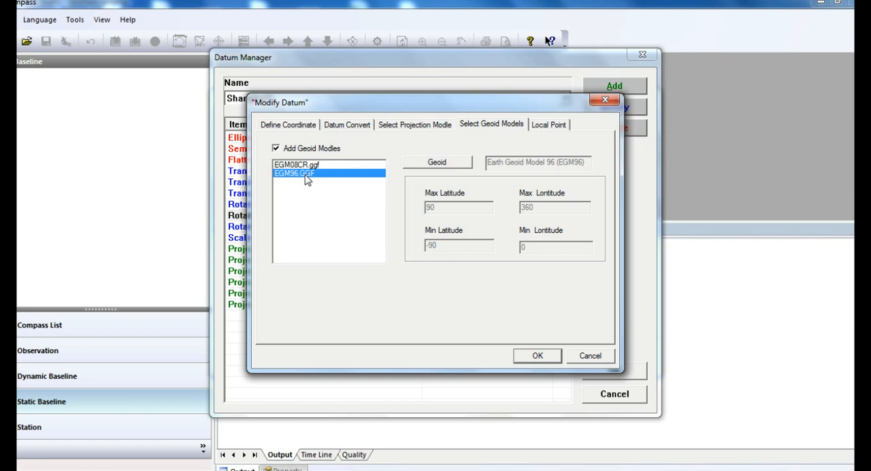
pyautogui.click(538, 358)
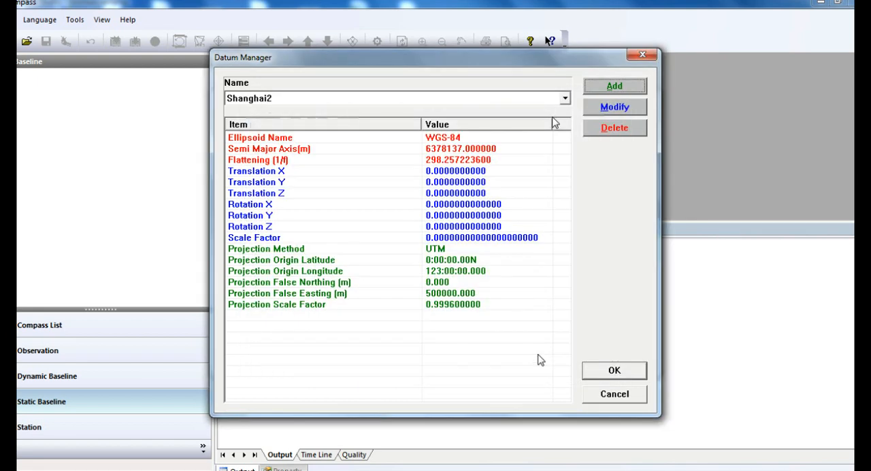
# Step: Assign the Demo3 coordinate system to the project and create the project in E:\pp\Static
pyautogui.click(554, 100)
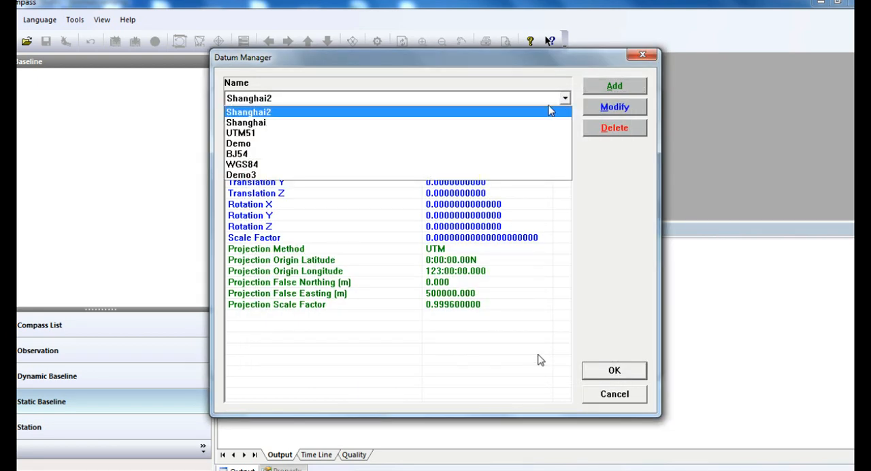
pyautogui.click(499, 175)
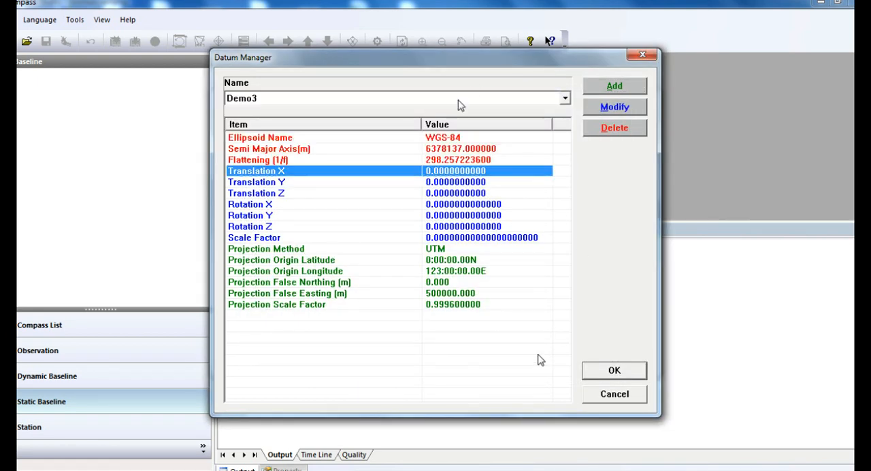
pyautogui.click(629, 367)
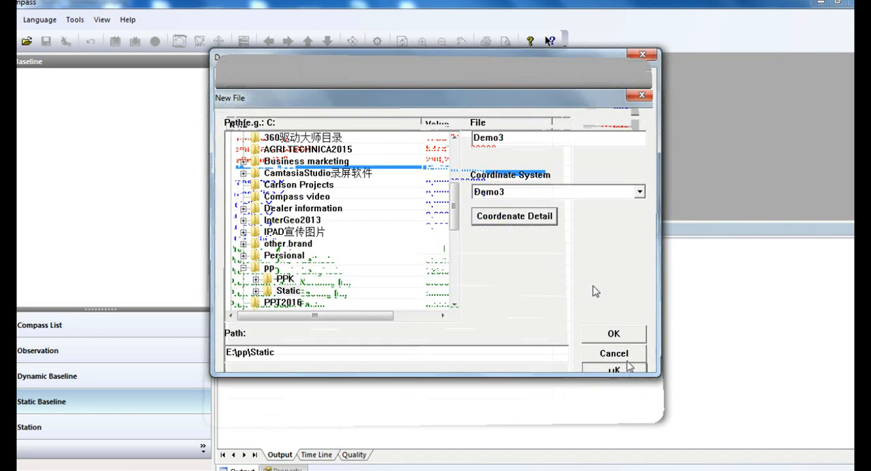
pyautogui.click(626, 341)
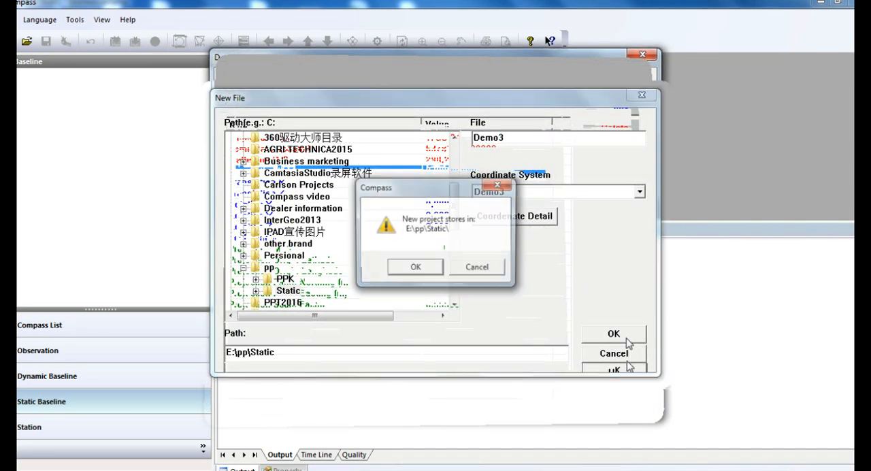
pyautogui.click(415, 268)
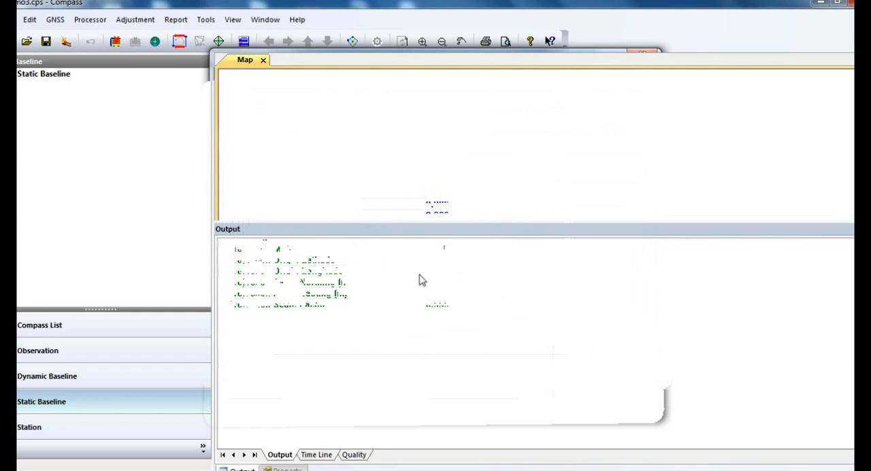
# Step: Import the static observation files as ComNav Raw Binary Data
pyautogui.click(66, 42)
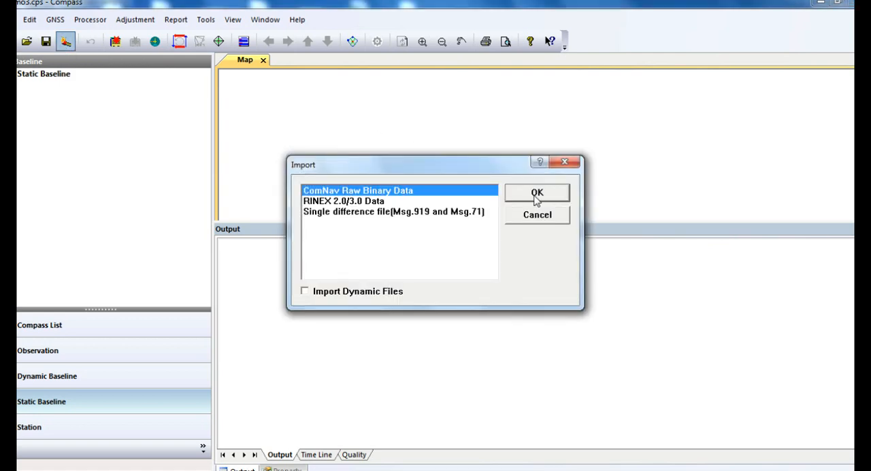
pyautogui.click(371, 202)
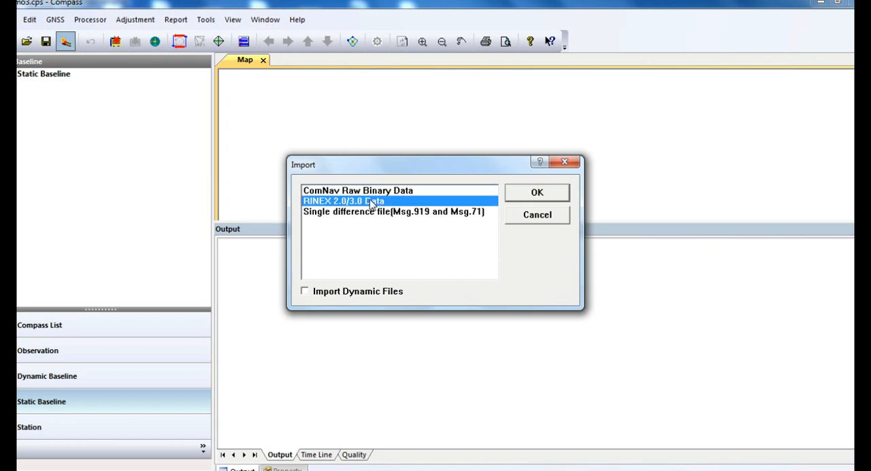
pyautogui.click(375, 213)
pyautogui.click(381, 194)
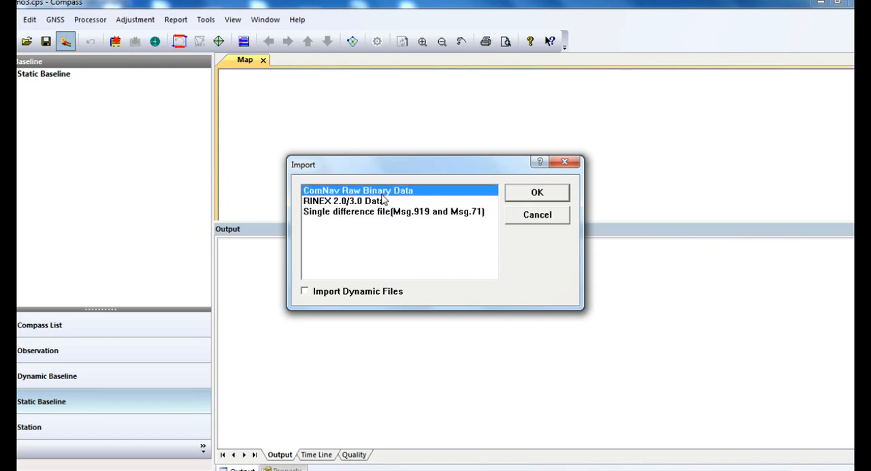
pyautogui.click(537, 193)
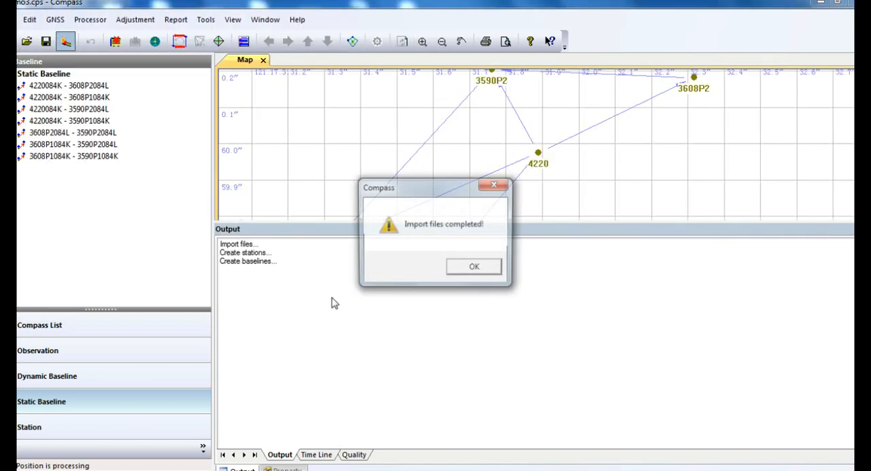
pyautogui.click(452, 268)
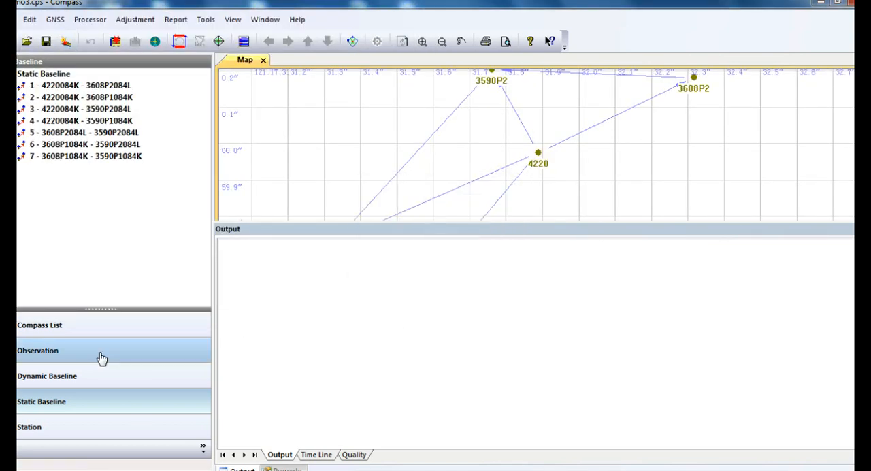
# Step: Enlarge the map area and fit the whole baseline network in it
pyautogui.moveTo(366, 238); pyautogui.dragTo(383, 257)
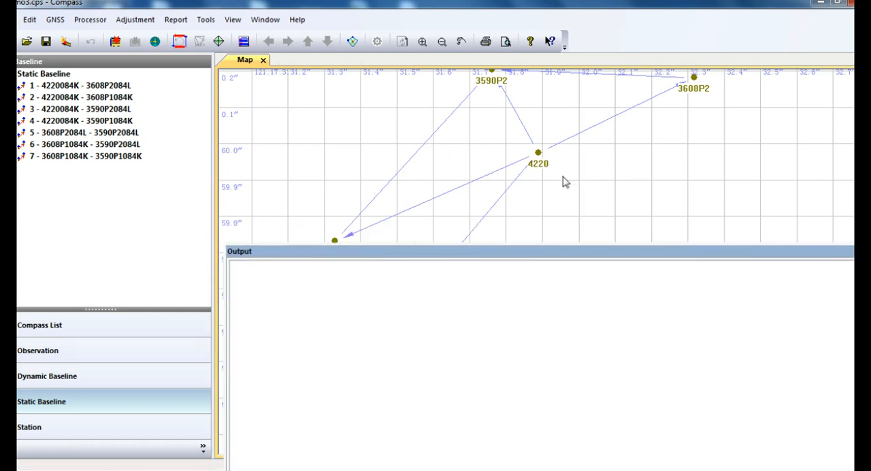
pyautogui.scroll(-1, 564, 182)
pyautogui.scroll(-2, 564, 182)
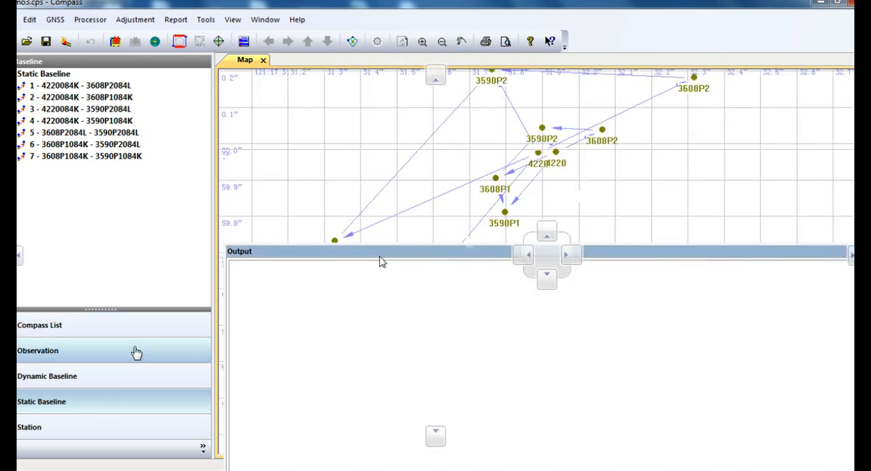
# Step: Open the table of all GNSS observation files to examine their times, coordinates and antenna heights
pyautogui.click(136, 352)
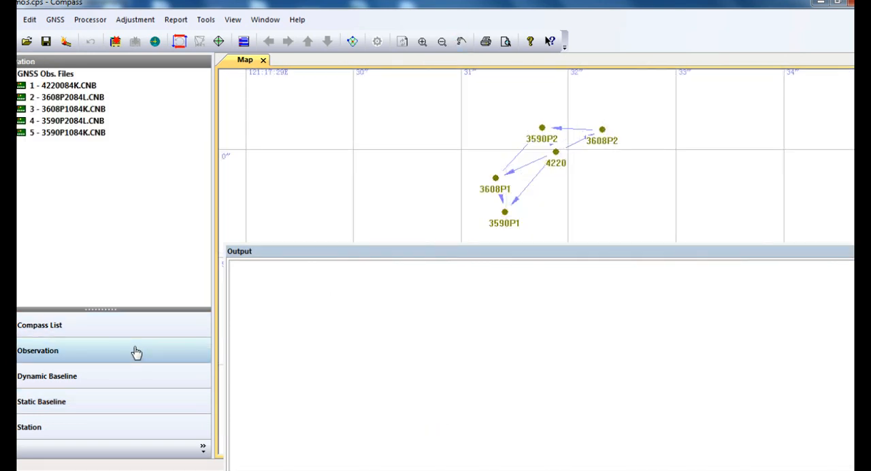
pyautogui.doubleClick(53, 74)
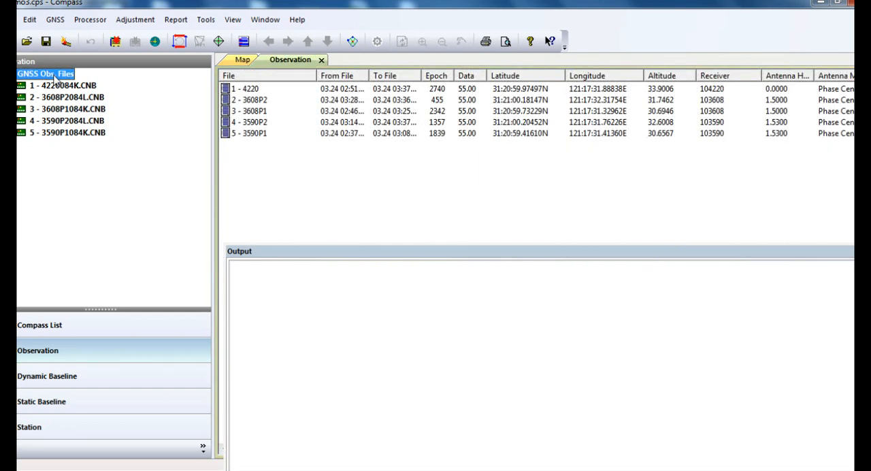
pyautogui.click(362, 93)
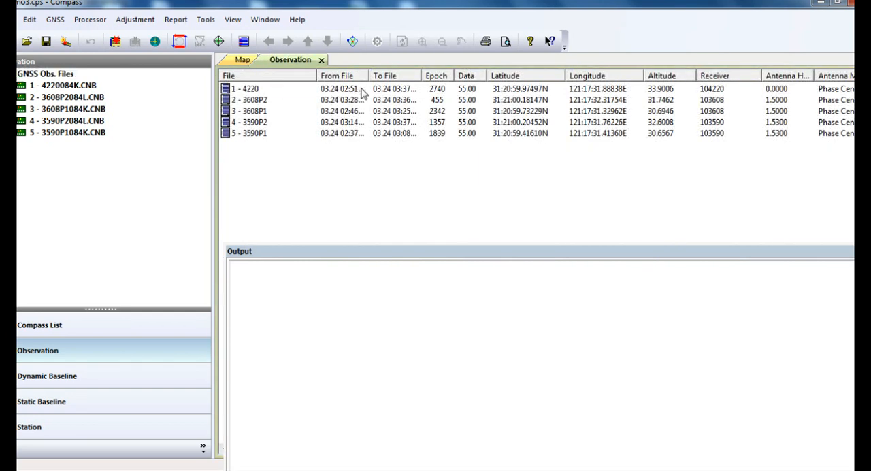
# Step: Open the properties of observation file 4220 and set its station name to A001
pyautogui.click(361, 90)
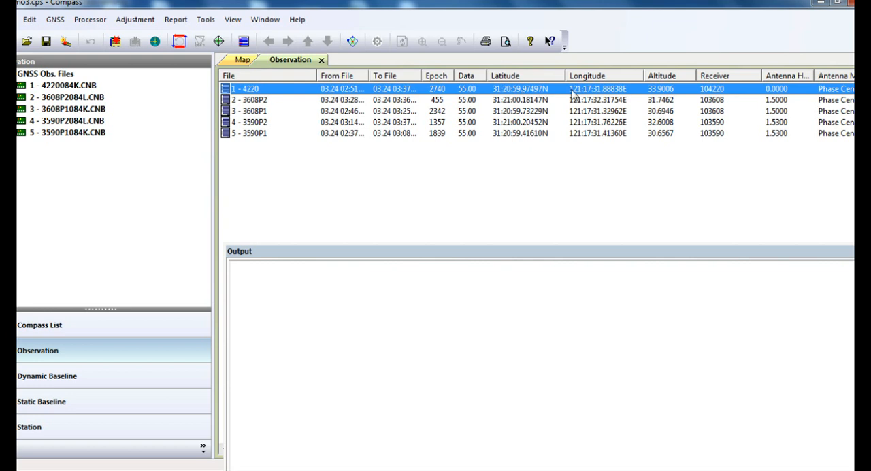
pyautogui.rightClick(780, 97)
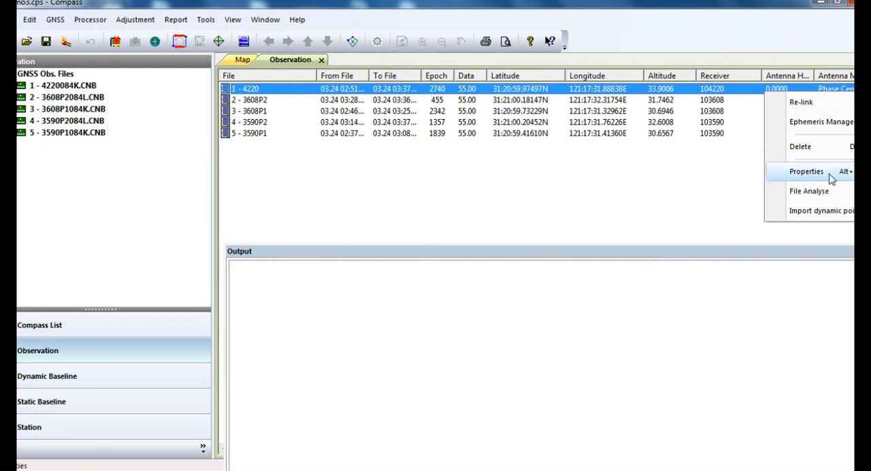
pyautogui.click(806, 171)
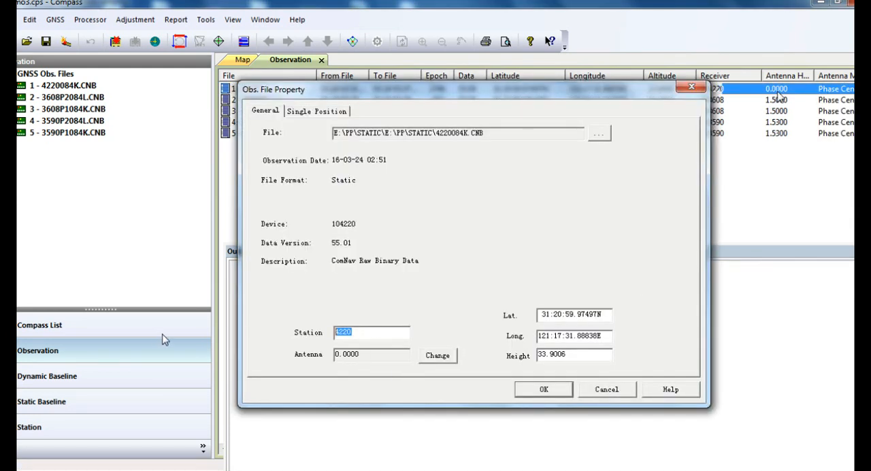
pyautogui.write('A001')
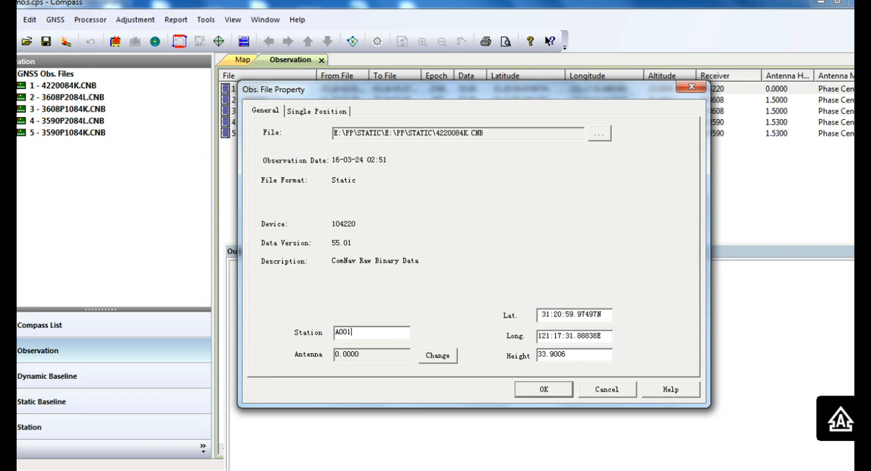
# Step: Set station A001's antenna to 1.215 m, method Notch of Receiver and type T300, and apply the file property changes
pyautogui.click(449, 360)
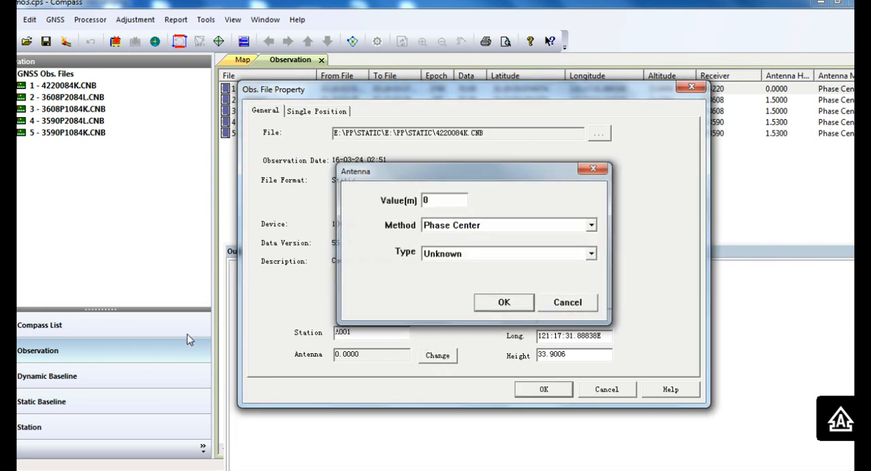
pyautogui.doubleClick(442, 206)
pyautogui.write('1.215')
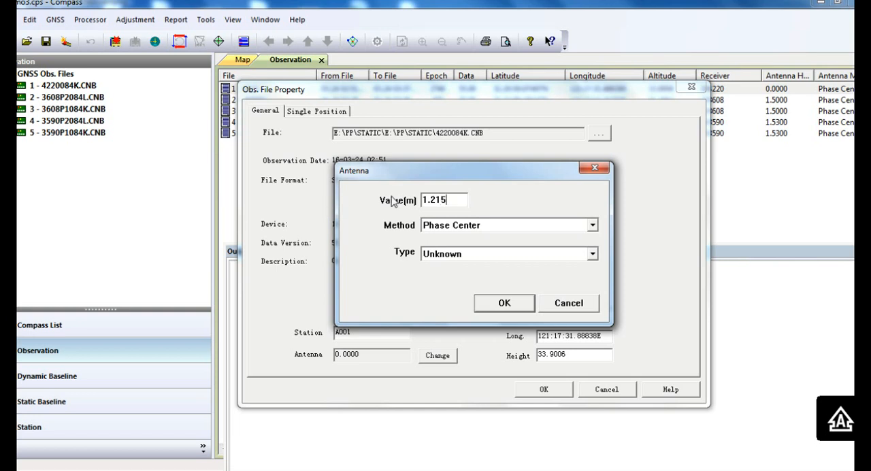
pyautogui.click(488, 225)
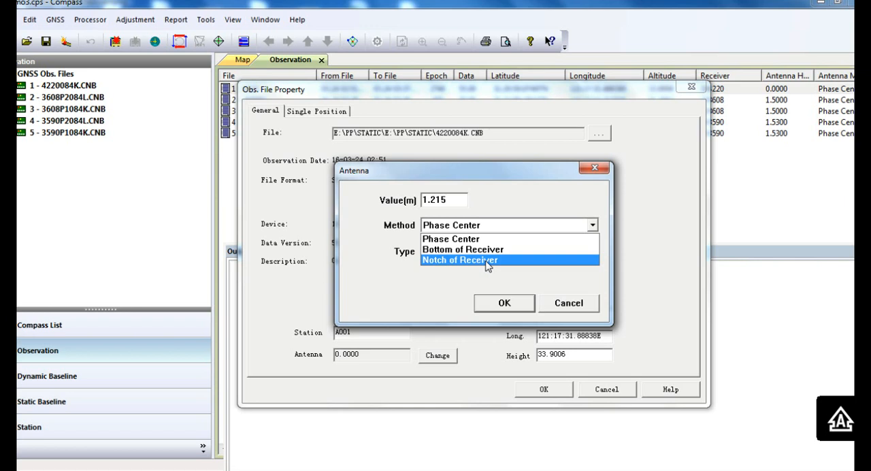
pyautogui.click(487, 262)
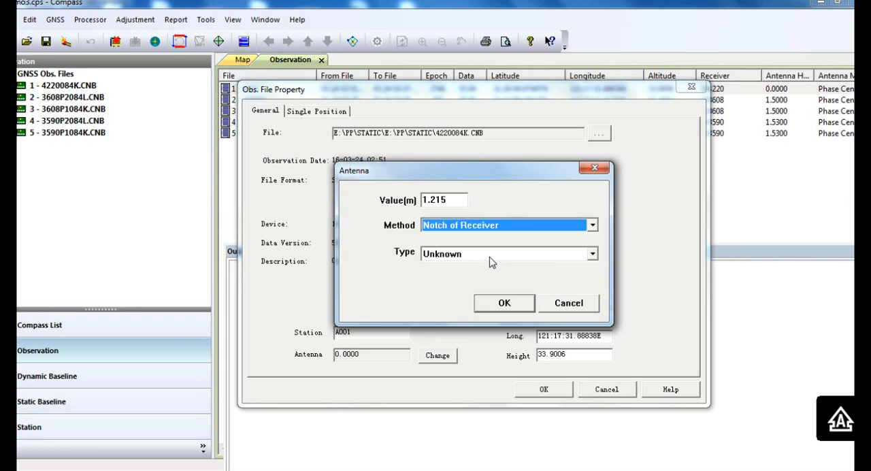
pyautogui.click(494, 258)
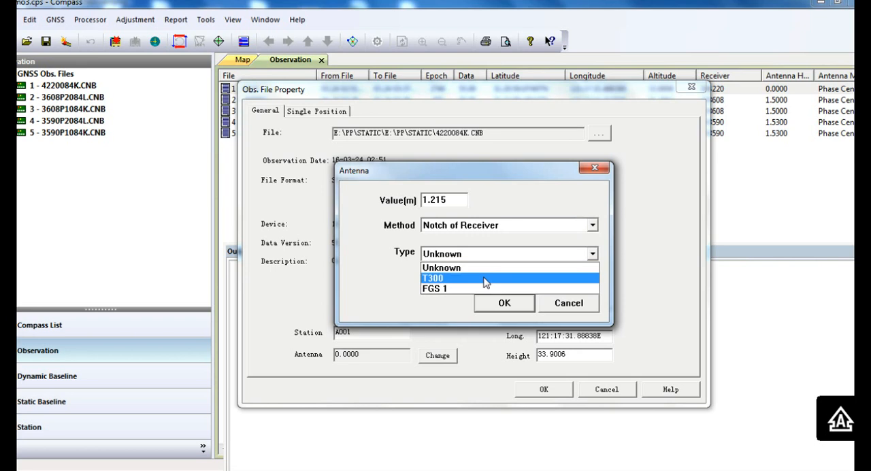
pyautogui.click(485, 279)
pyautogui.click(505, 306)
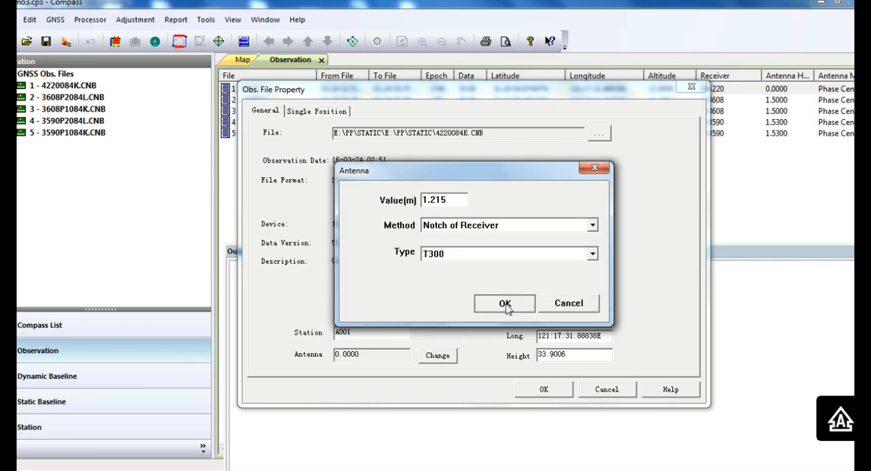
pyautogui.click(505, 304)
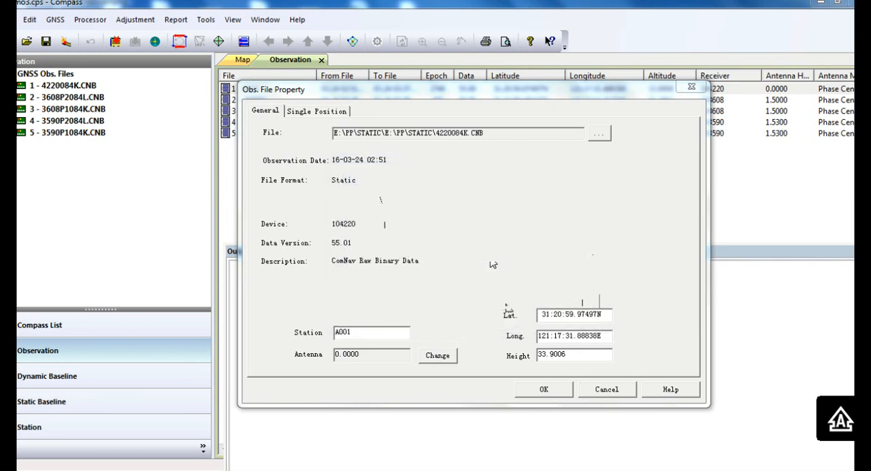
pyautogui.click(556, 395)
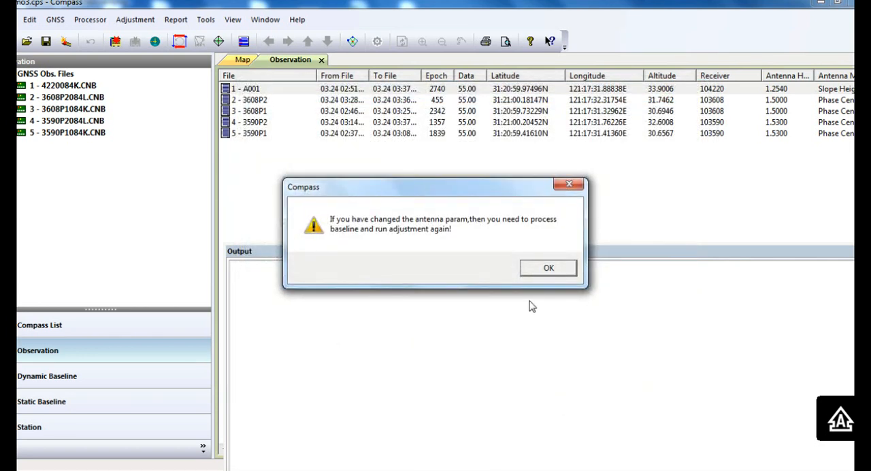
pyautogui.click(552, 273)
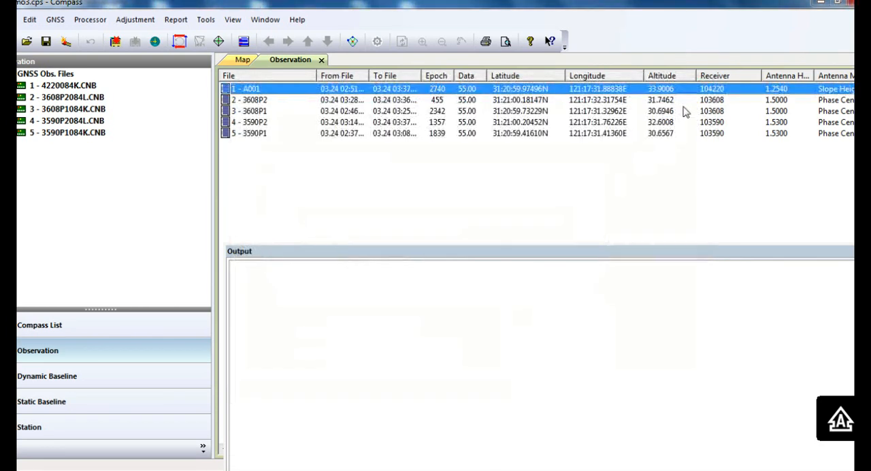
# Step: Go through the observation files one by one to check their stations, receivers and antenna heights
pyautogui.click(685, 112)
pyautogui.click(689, 101)
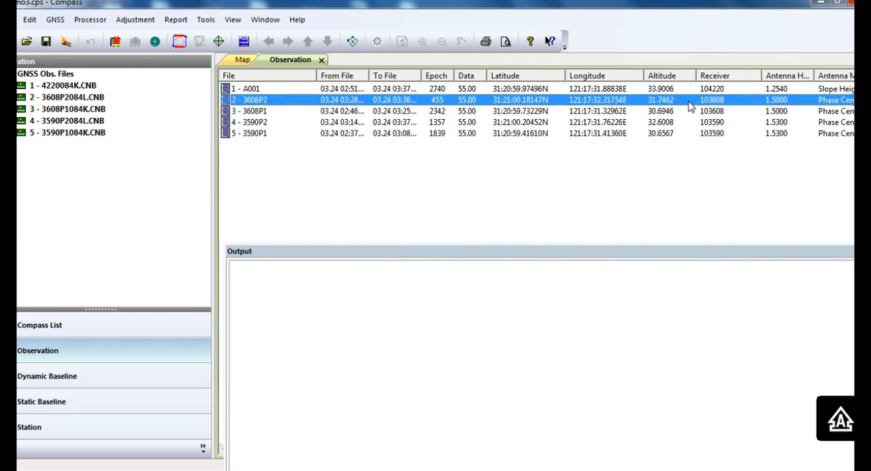
pyautogui.click(719, 91)
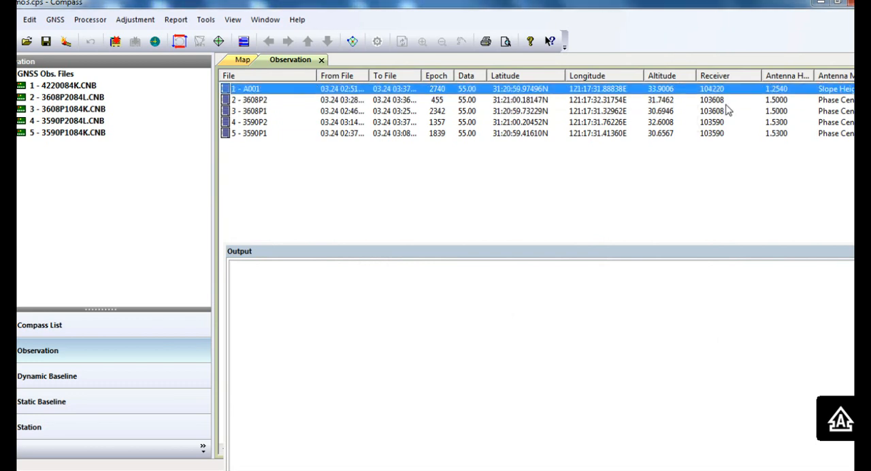
pyautogui.click(726, 105)
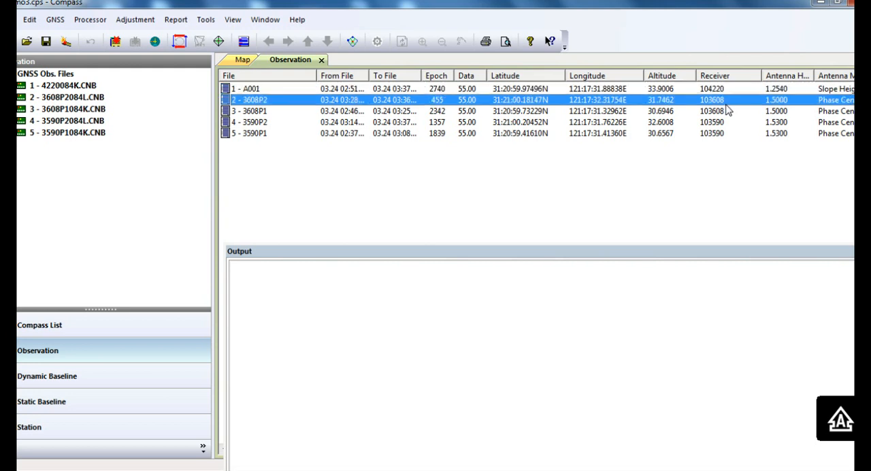
pyautogui.click(727, 111)
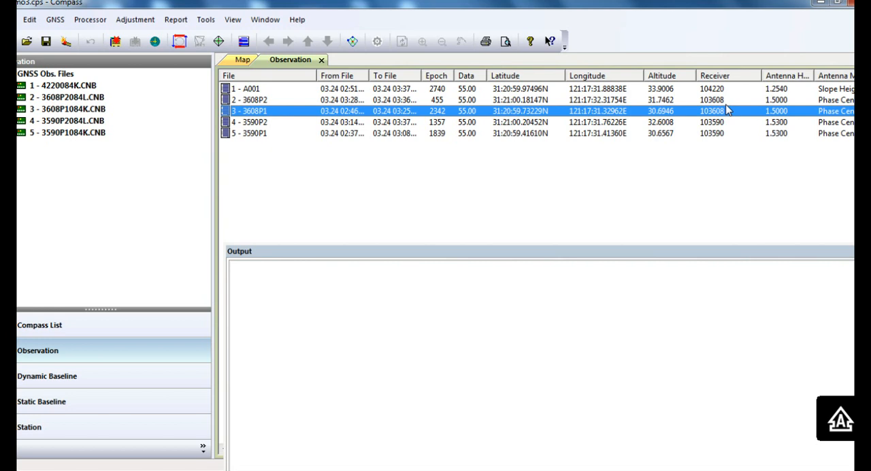
pyautogui.press('Down')
pyautogui.press('Down')
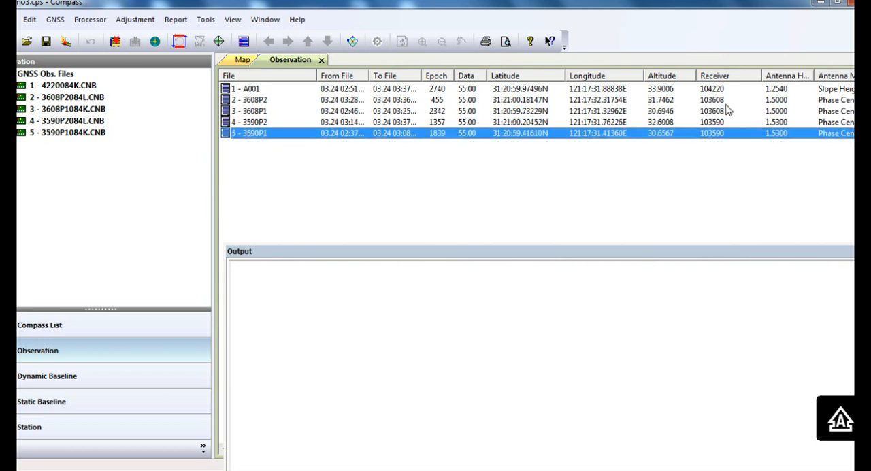
# Step: Open the properties of station 3590P1 from the station list and choose xyH as its known point method
pyautogui.click(39, 427)
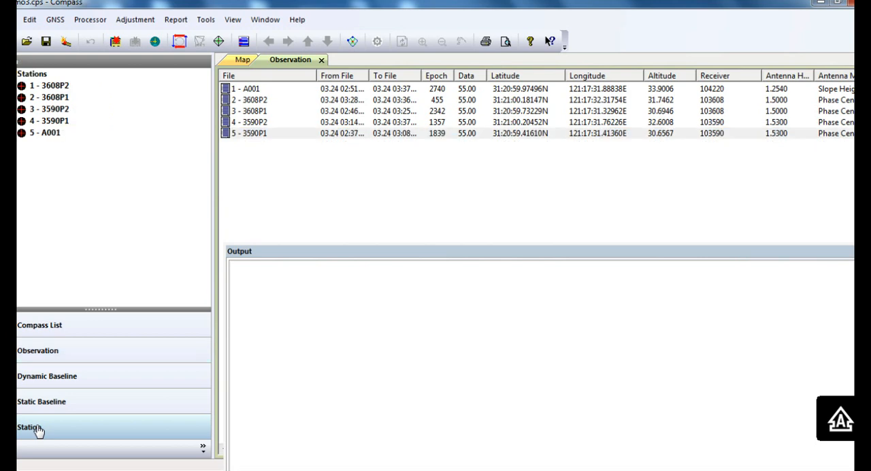
pyautogui.click(67, 123)
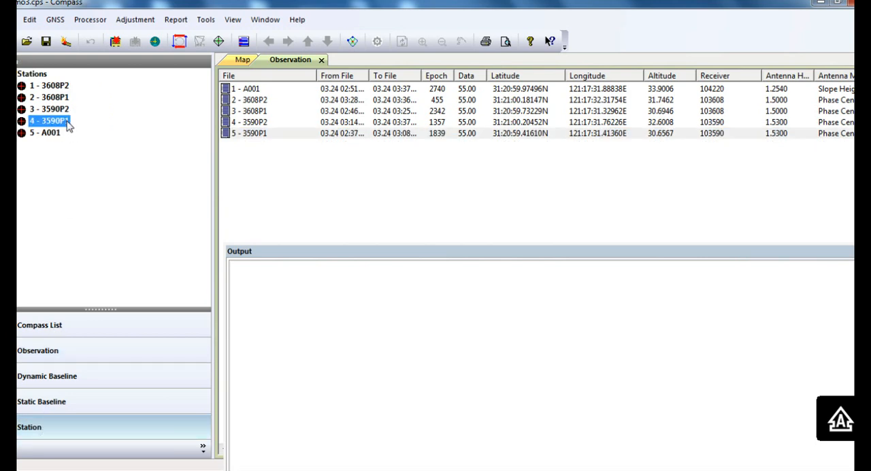
pyautogui.rightClick(378, 124)
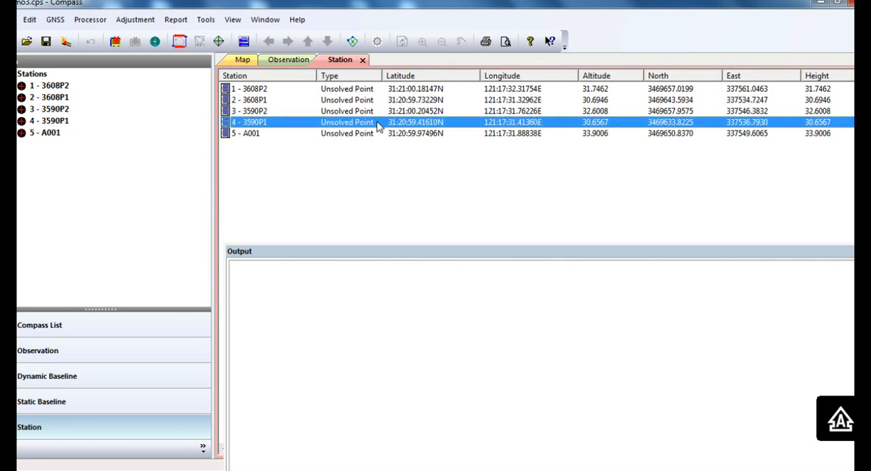
pyautogui.click(415, 157)
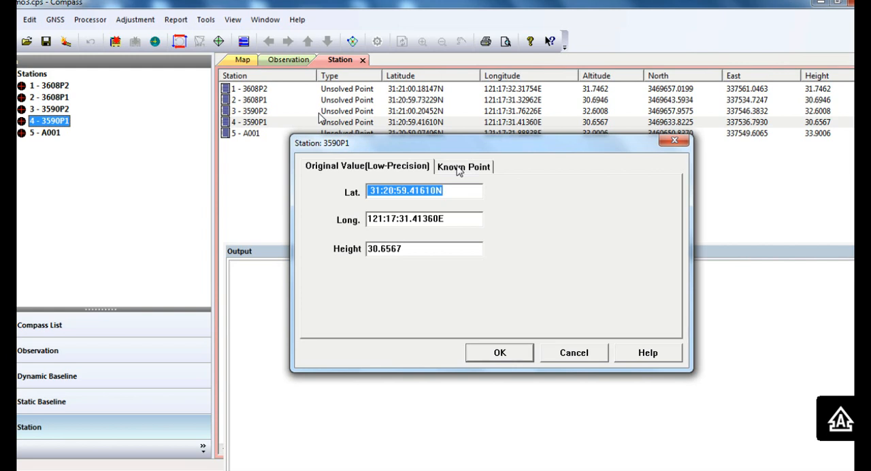
pyautogui.click(460, 168)
pyautogui.click(336, 226)
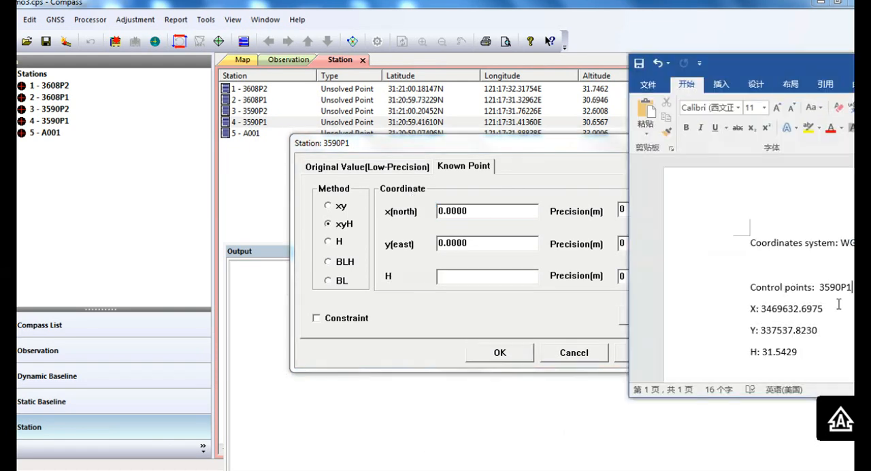
# Step: Copy north 3469632.6975 and east 337537.8230 from the control points Word document into station 3590P1's known point coordinates
pyautogui.moveTo(823, 309); pyautogui.dragTo(777, 311)
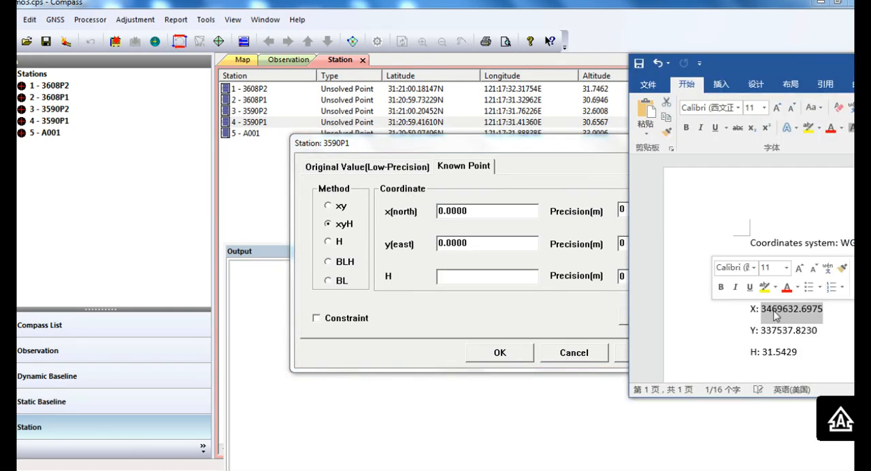
pyautogui.hotkey('ctrl', 'c')
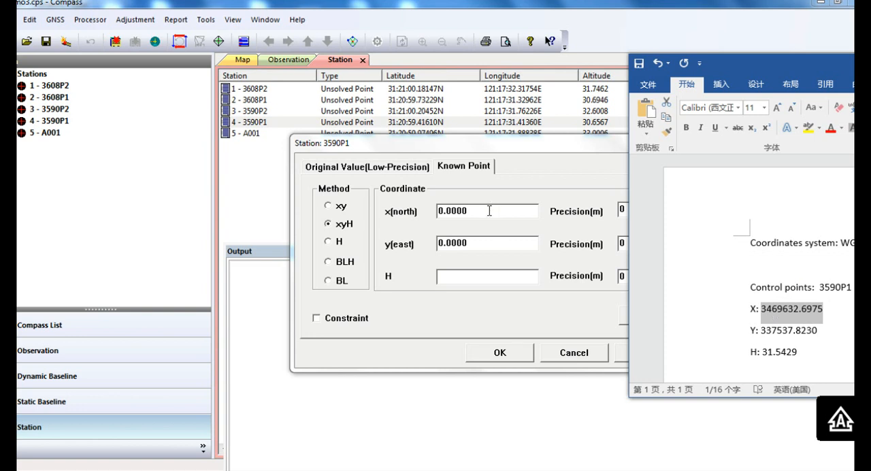
pyautogui.moveTo(489, 211); pyautogui.dragTo(392, 215)
pyautogui.hotkey('ctrl', 'v')
pyautogui.moveTo(479, 242); pyautogui.dragTo(392, 237)
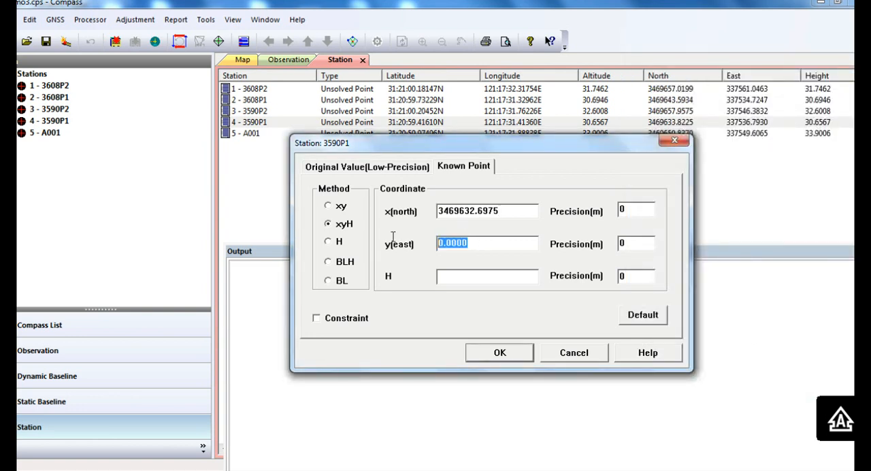
pyautogui.moveTo(394, 466)
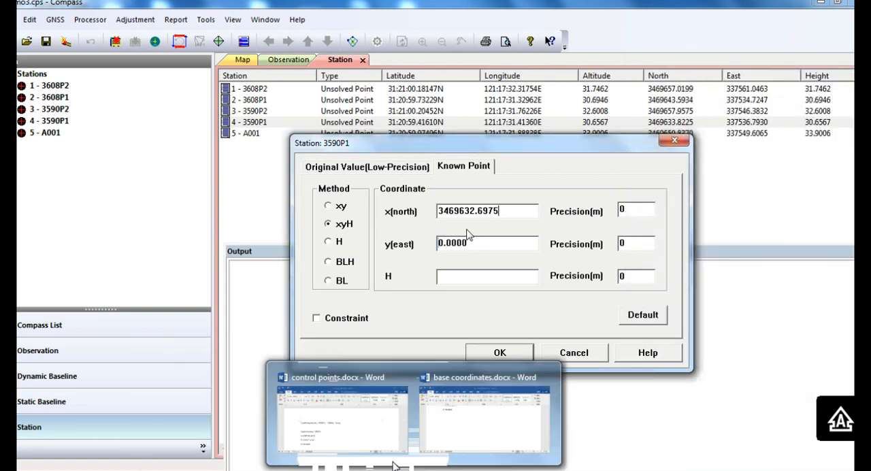
pyautogui.click(373, 436)
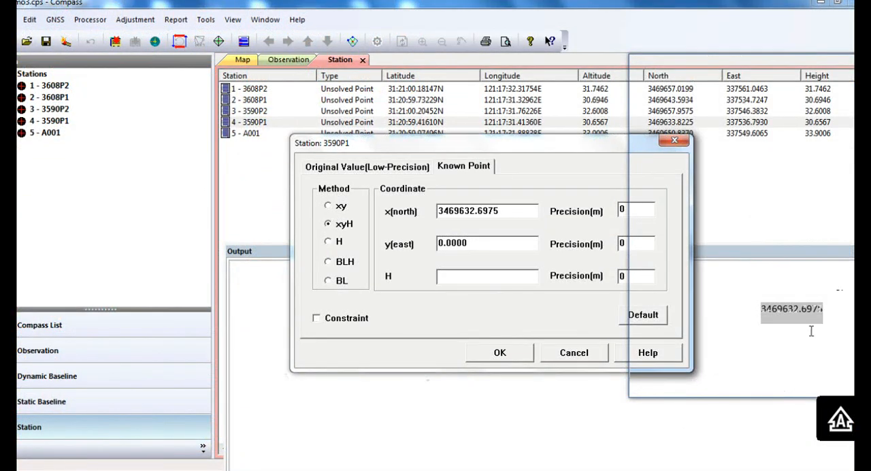
pyautogui.moveTo(811, 331); pyautogui.dragTo(759, 332)
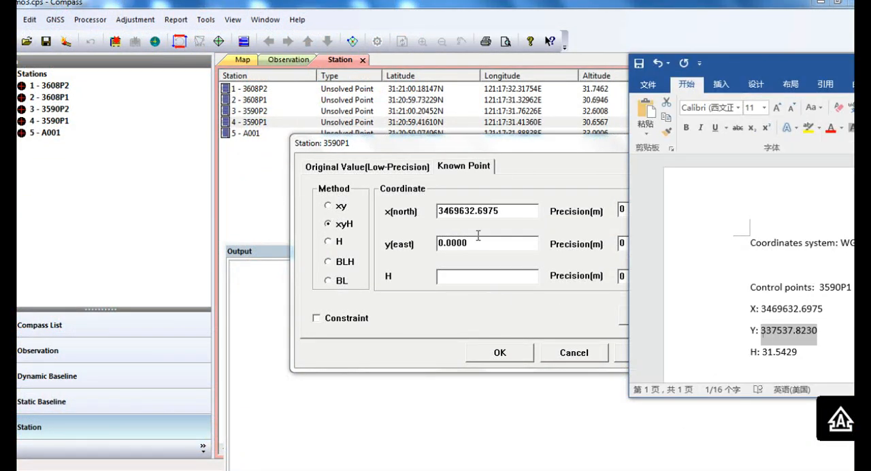
pyautogui.doubleClick(479, 243)
pyautogui.hotkey('ctrl', 'v')
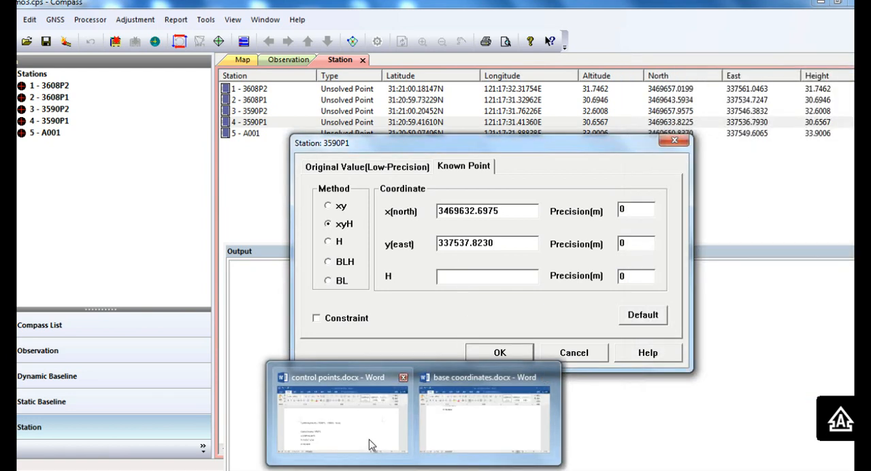
# Step: Copy the height 31.5429 from the control points document into station 3590P1, enable its constraint and apply the known point
pyautogui.moveTo(801, 353); pyautogui.dragTo(769, 348)
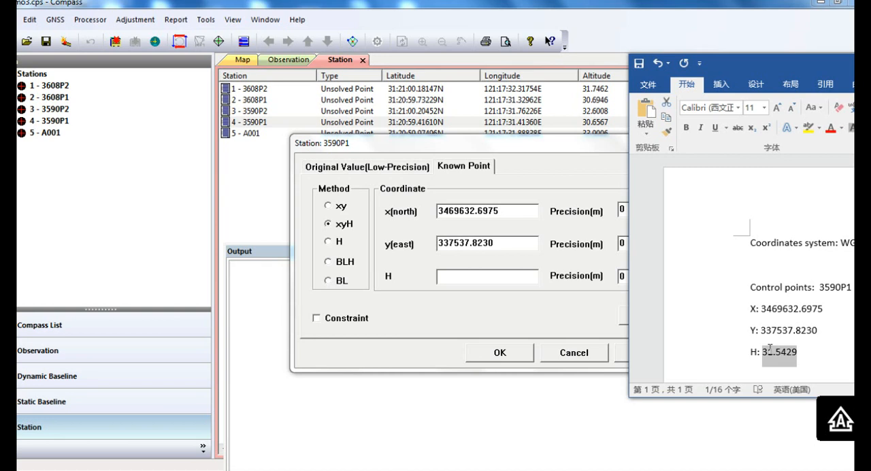
pyautogui.click(497, 292)
pyautogui.moveTo(371, 446)
pyautogui.hotkey('ctrl', 'v')
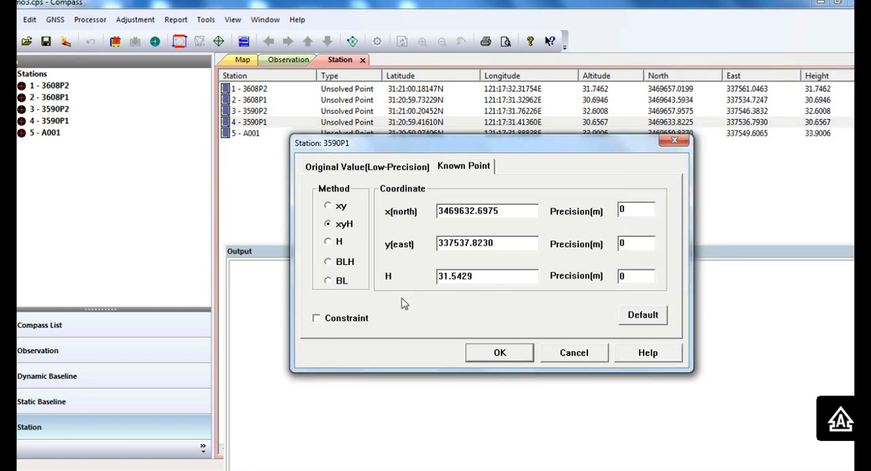
pyautogui.click(496, 352)
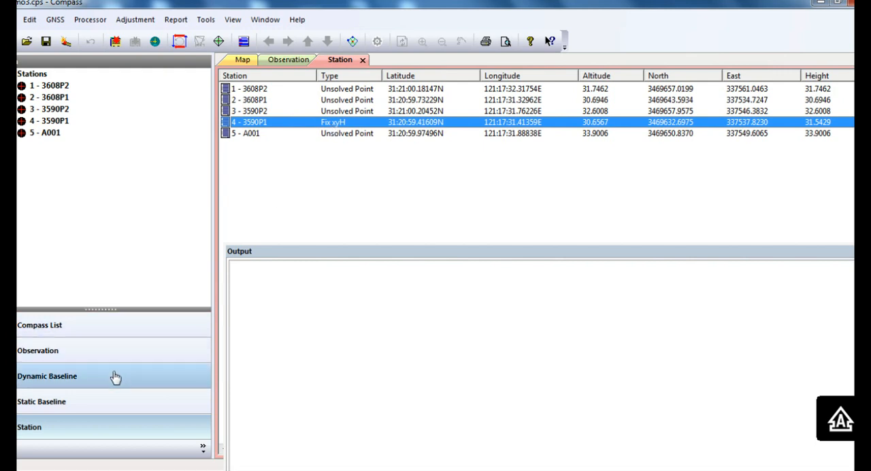
# Step: Open the static baseline list and review the baseline processing setup: general, import rules, troposphere and ionosphere, and observations
pyautogui.click(93, 405)
pyautogui.doubleClick(58, 75)
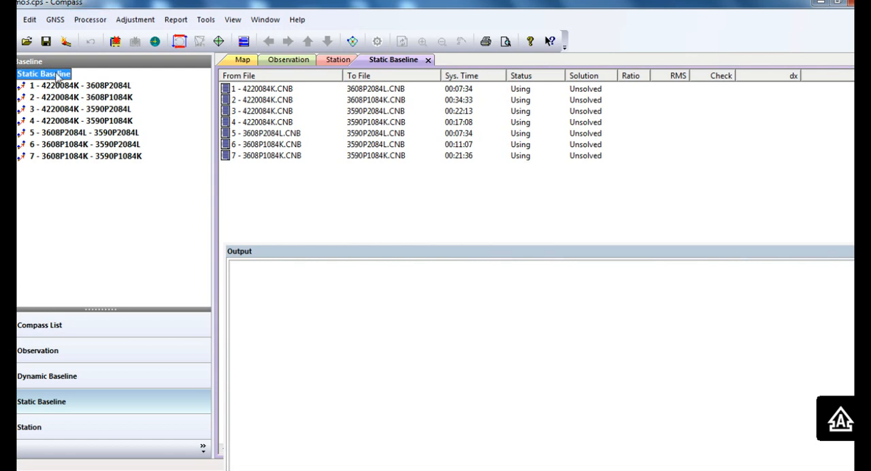
pyautogui.click(90, 19)
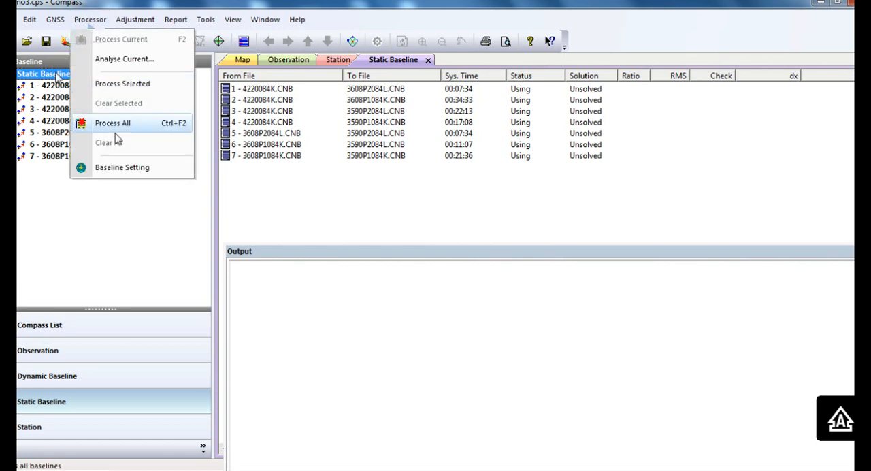
pyautogui.click(131, 170)
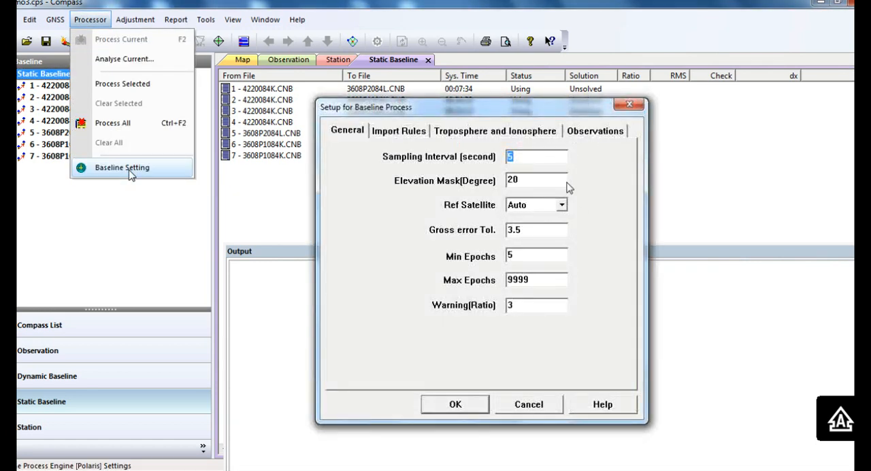
pyautogui.moveTo(499, 109); pyautogui.dragTo(446, 151)
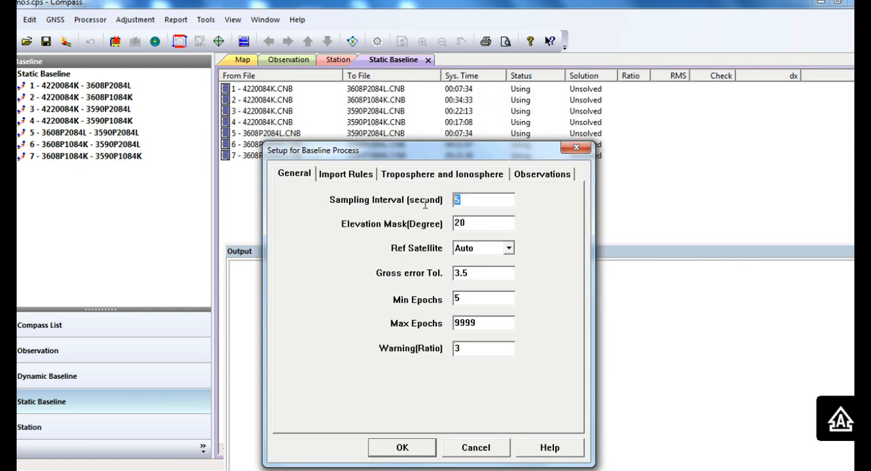
pyautogui.press('Tab')
pyautogui.click(349, 176)
pyautogui.click(424, 177)
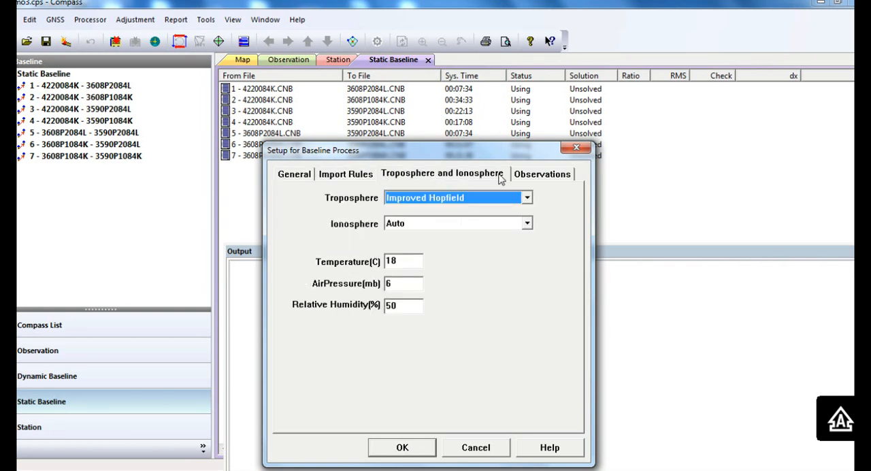
pyautogui.click(562, 175)
pyautogui.click(404, 447)
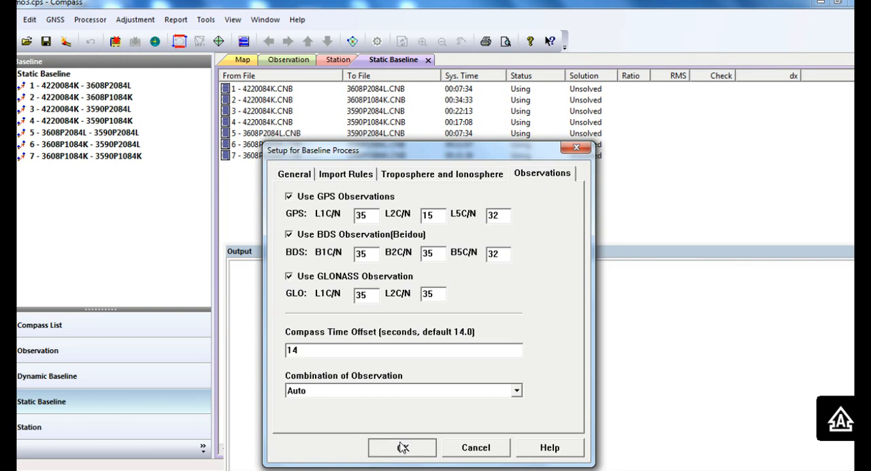
# Step: Process all static baselines and close the Solve Route dialog
pyautogui.click(94, 22)
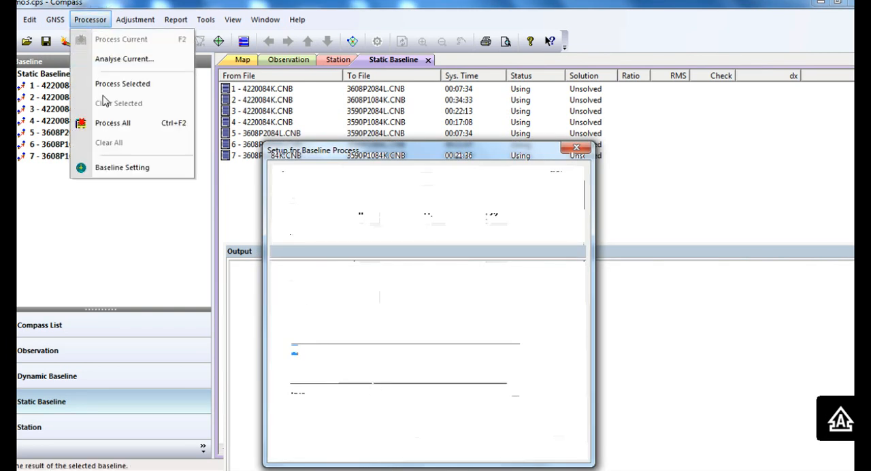
pyautogui.click(136, 131)
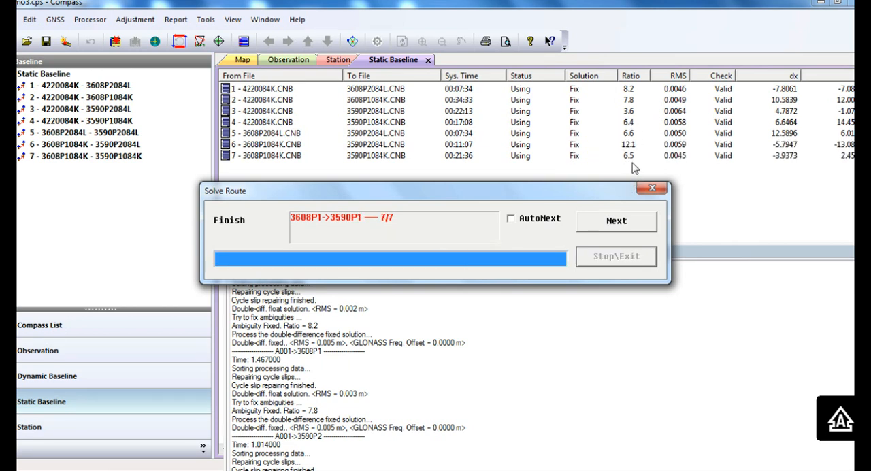
pyautogui.click(651, 189)
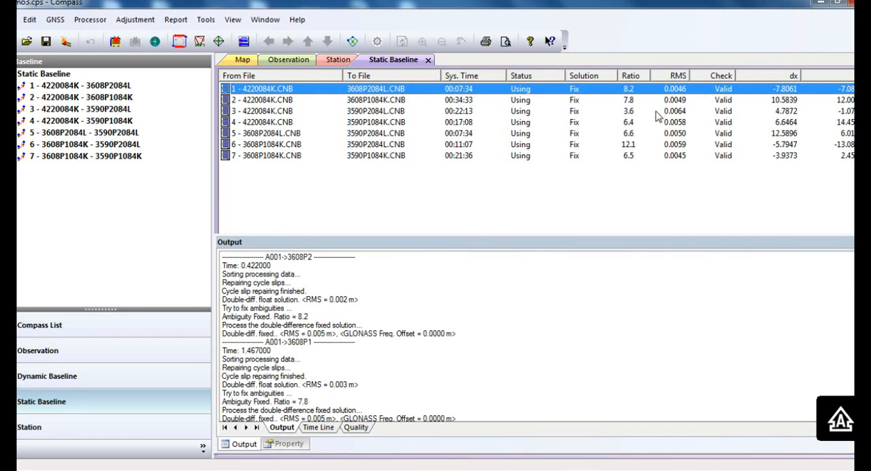
# Step: Examine the quality plot of baseline 3 (4220084K to 3590P2084L), going through its satellite signals individually up to C04, L2
pyautogui.click(658, 112)
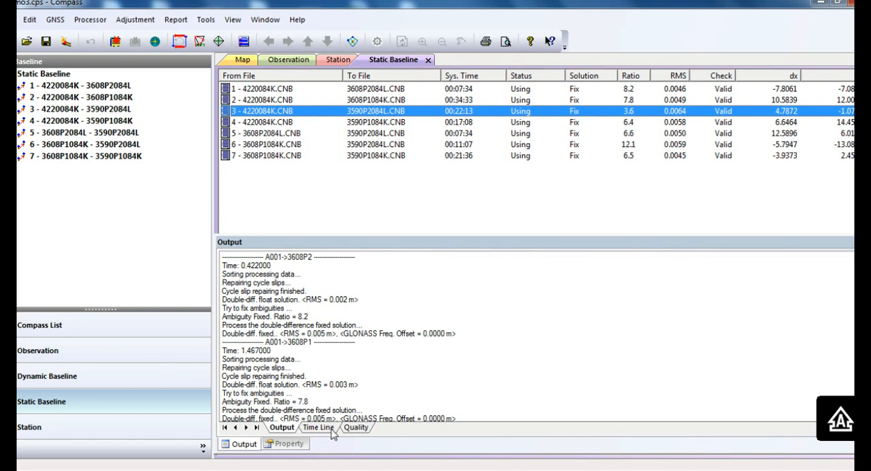
pyautogui.click(366, 432)
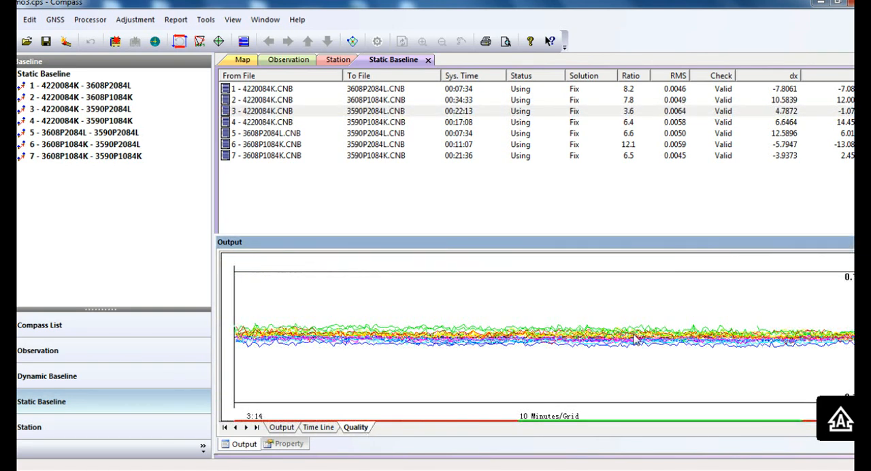
pyautogui.click(807, 314)
pyautogui.click(807, 314)
pyautogui.click(807, 314)
pyautogui.click(806, 314)
pyautogui.click(807, 314)
pyautogui.click(807, 313)
pyautogui.click(806, 313)
pyautogui.click(806, 314)
pyautogui.click(806, 314)
pyautogui.click(807, 314)
pyautogui.click(807, 313)
pyautogui.click(807, 314)
pyautogui.click(806, 314)
pyautogui.click(807, 314)
pyautogui.click(807, 313)
pyautogui.click(807, 314)
pyautogui.click(807, 314)
pyautogui.click(807, 314)
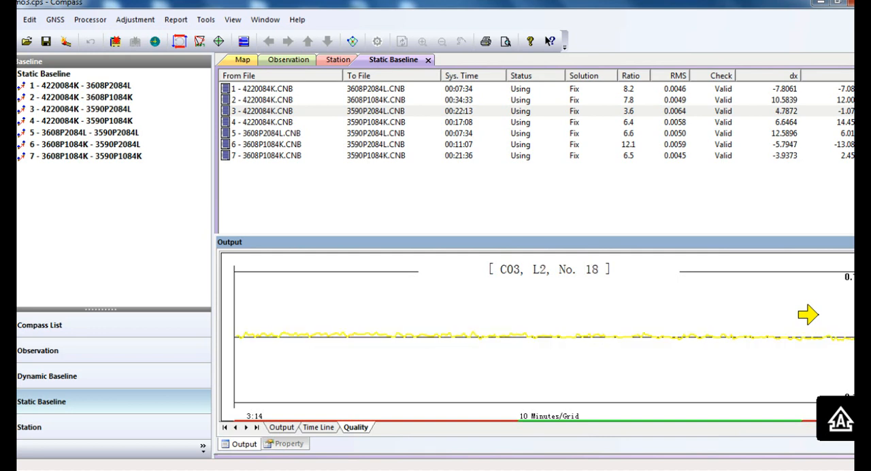
pyautogui.click(807, 314)
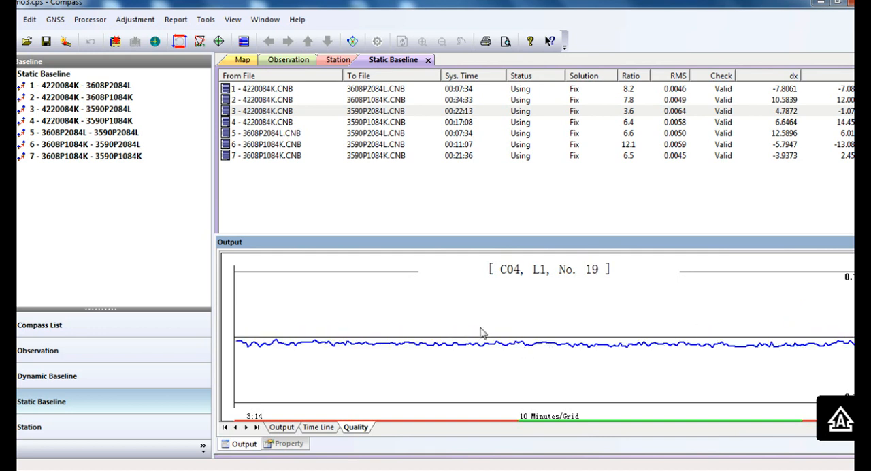
pyautogui.click(760, 310)
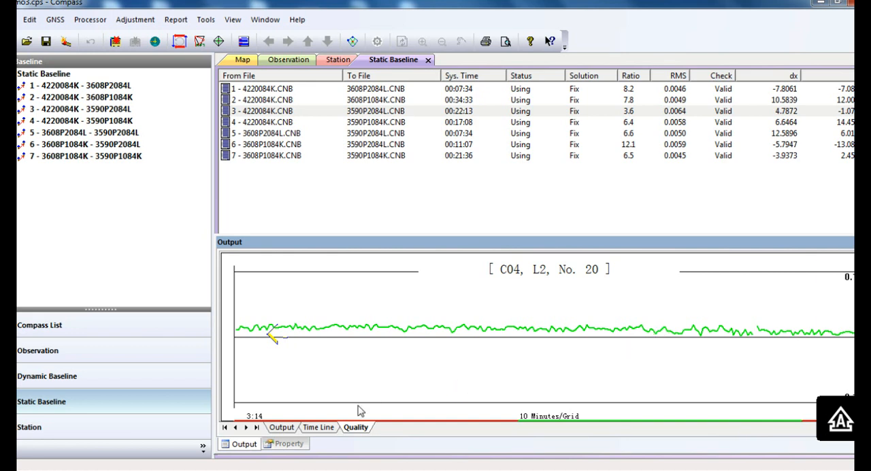
# Step: Exclude satellite C04's observations across the whole time line of baseline 3, enlarging the output area to see all satellites
pyautogui.click(322, 427)
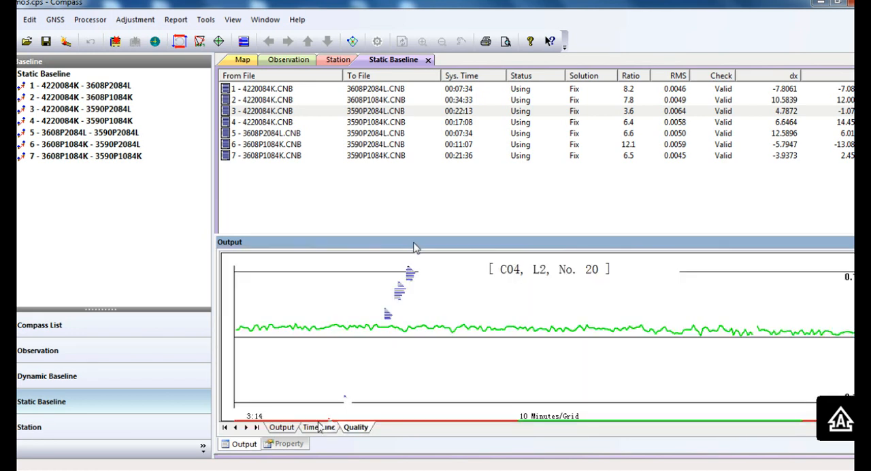
pyautogui.moveTo(417, 234); pyautogui.dragTo(424, 202)
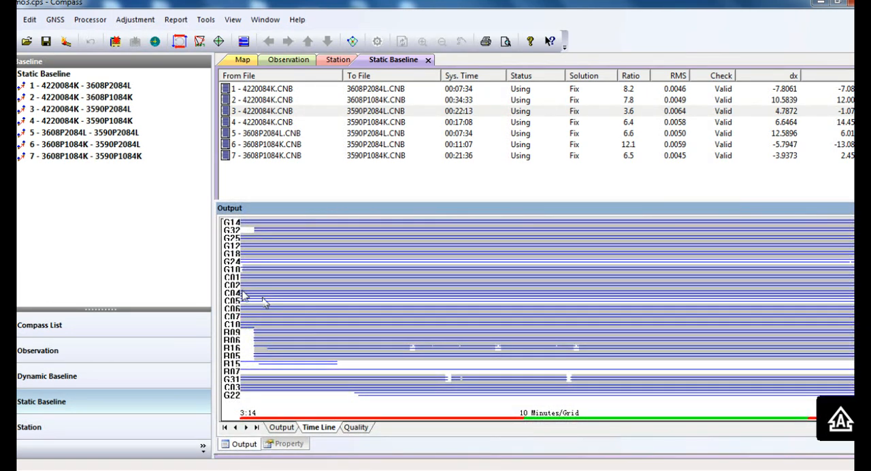
pyautogui.moveTo(241, 294); pyautogui.dragTo(852, 305)
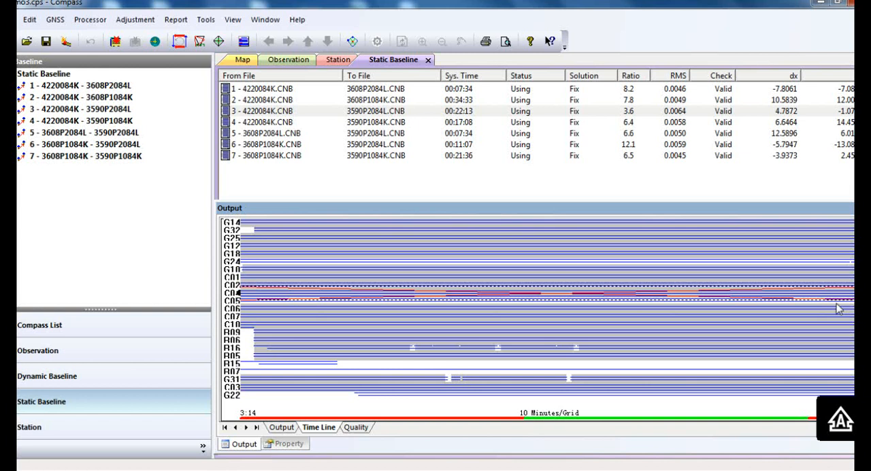
# Step: Reprocess baseline 3 (4220084K to 3590P2084L) alone with its edited observations and close the Solve Route dialog
pyautogui.rightClick(537, 110)
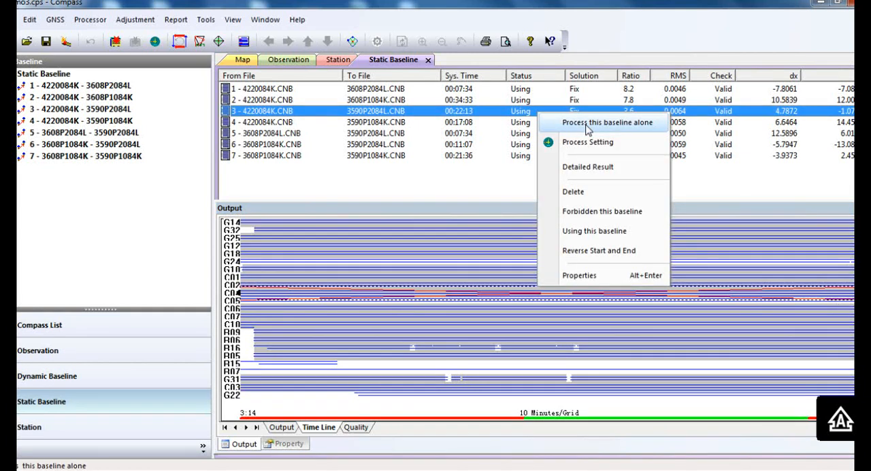
pyautogui.click(588, 124)
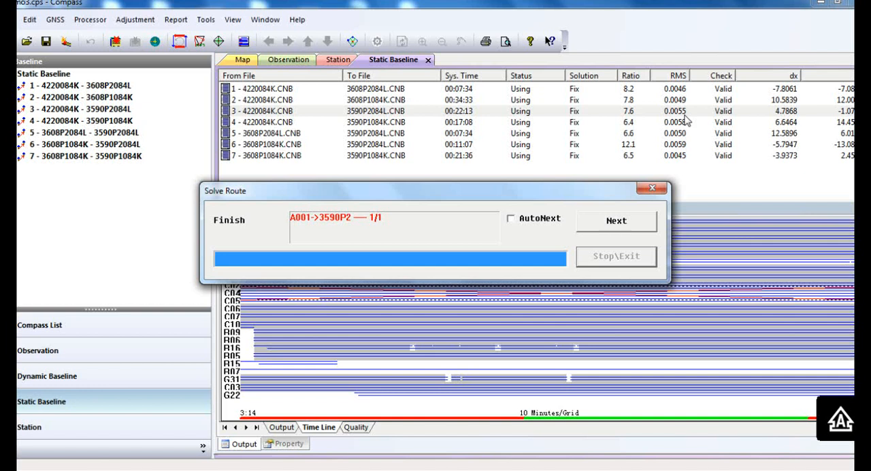
pyautogui.click(637, 229)
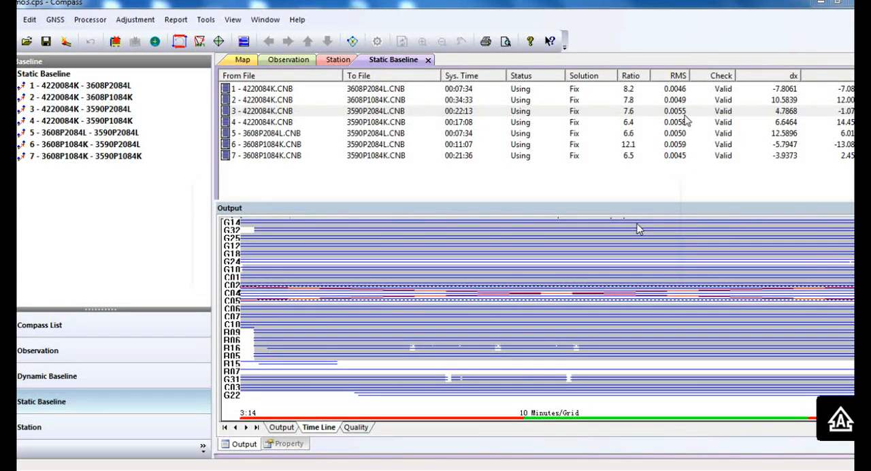
pyautogui.rightClick(640, 119)
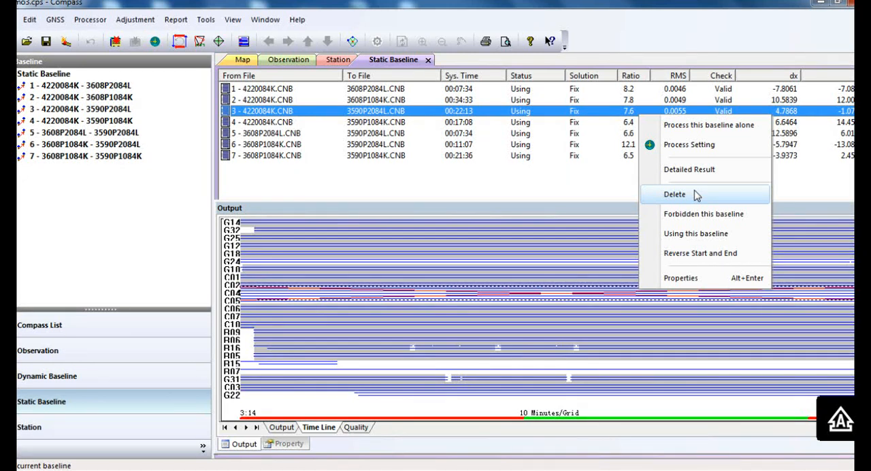
pyautogui.click(250, 192)
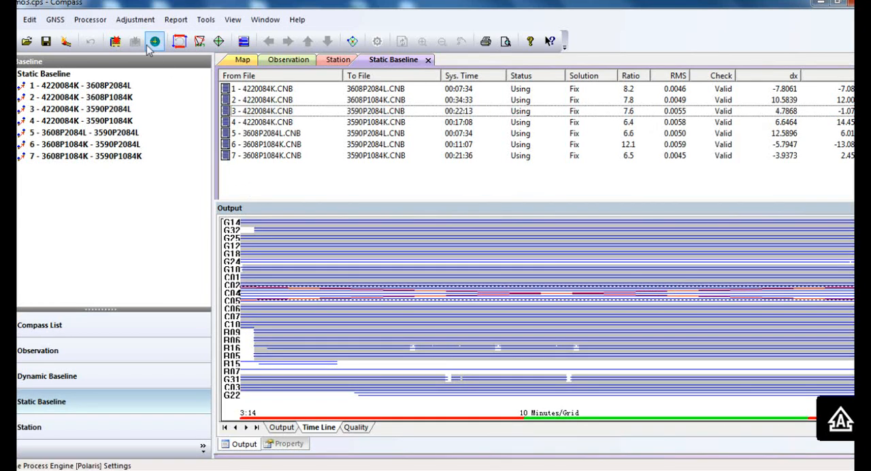
# Step: Set 3590P1 as the fixed station for the free adjustment in the adjustment setup, keeping 3D, 2D and Height Fitting selected
pyautogui.click(134, 19)
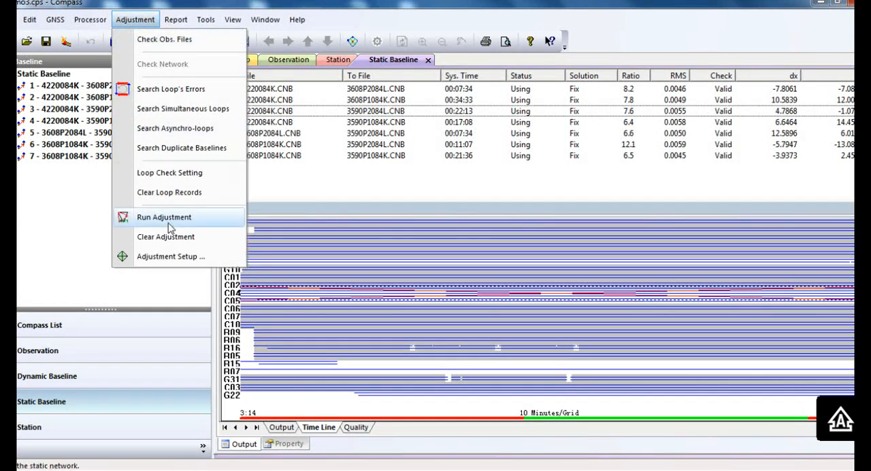
pyautogui.click(170, 256)
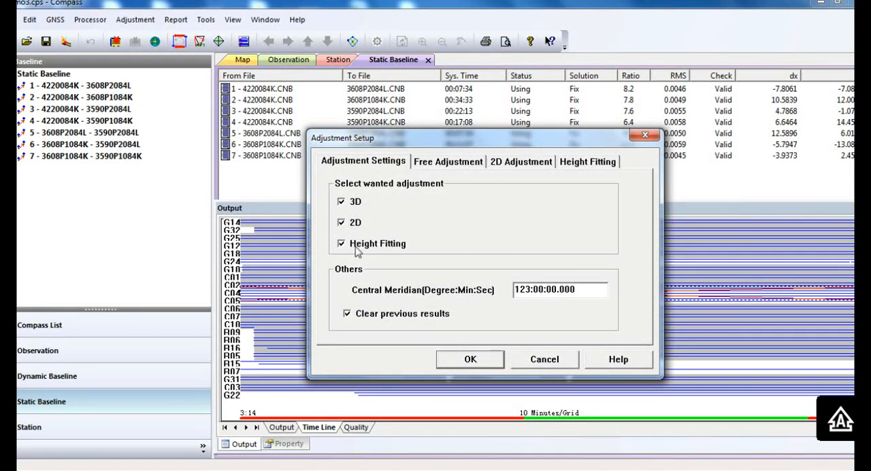
pyautogui.click(341, 202)
pyautogui.click(442, 170)
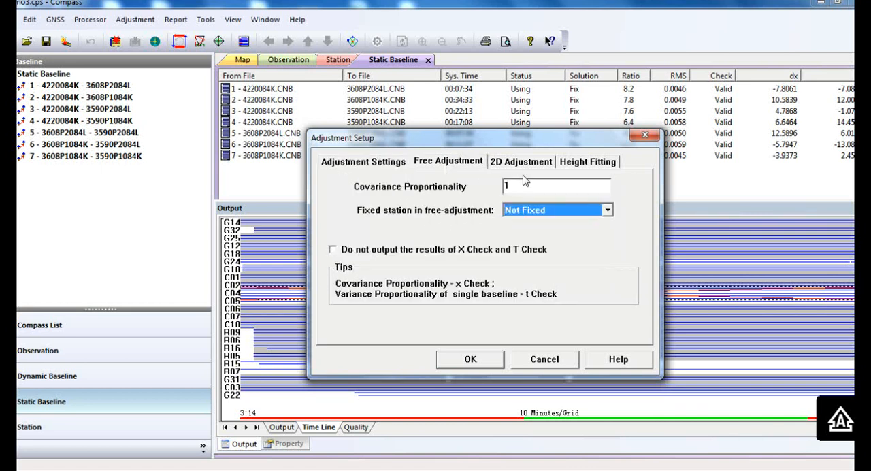
pyautogui.click(558, 214)
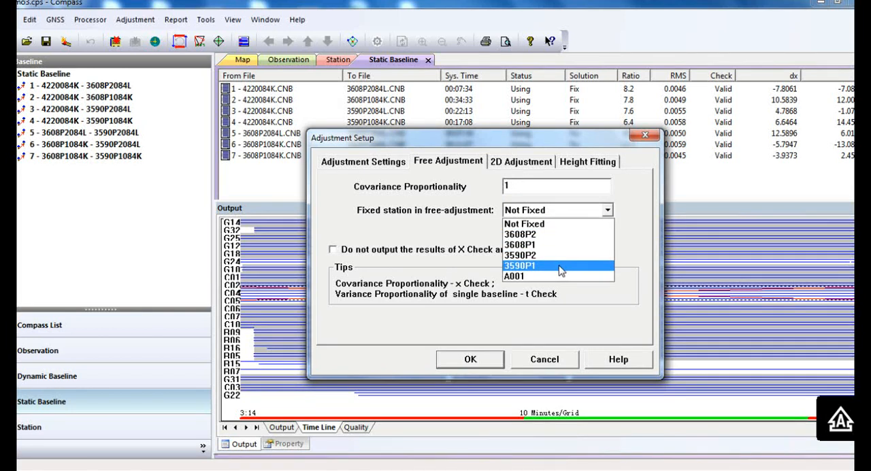
pyautogui.click(560, 266)
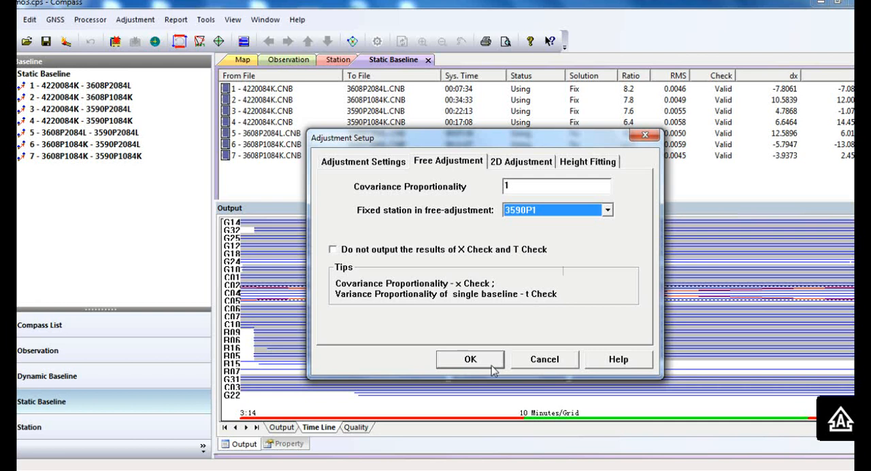
pyautogui.click(491, 365)
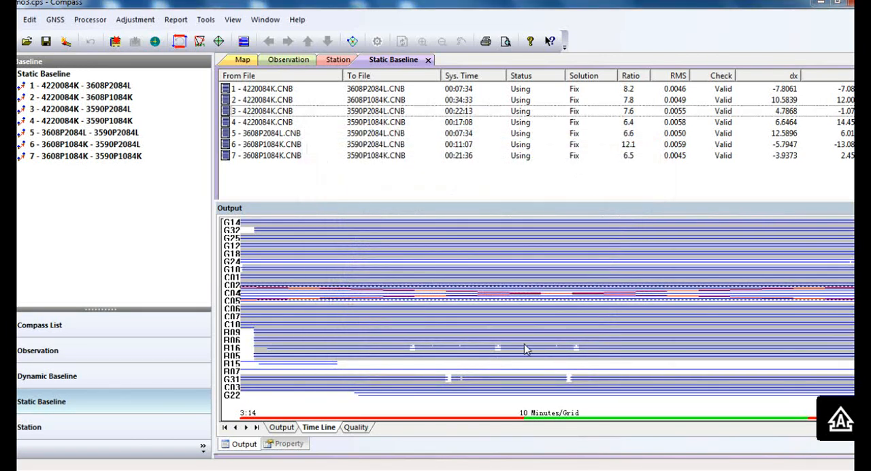
# Step: Run the network adjustment and accept the deletion of previous adjustment results
pyautogui.click(140, 22)
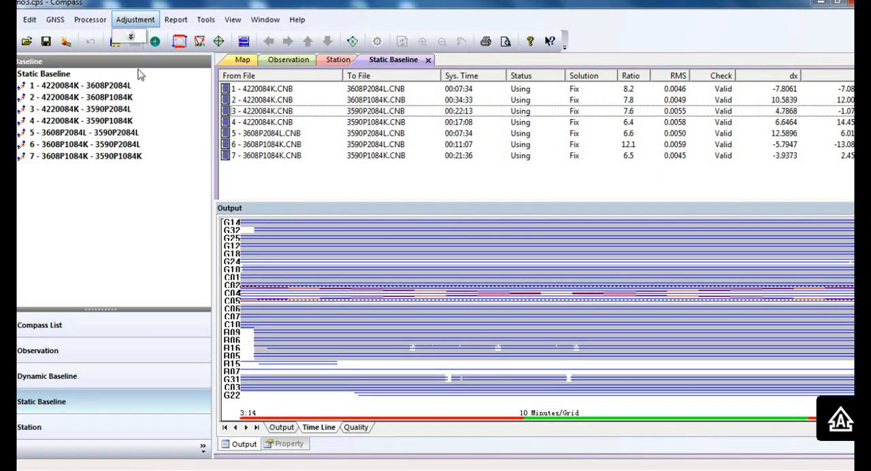
pyautogui.click(131, 36)
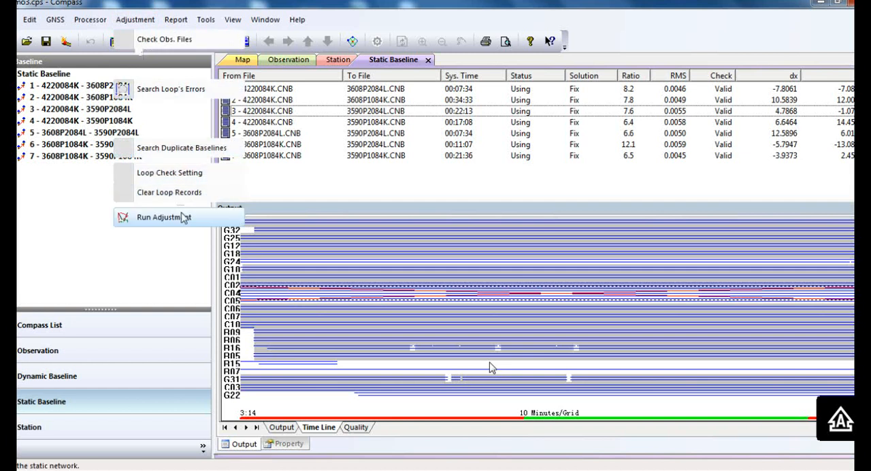
pyautogui.click(178, 217)
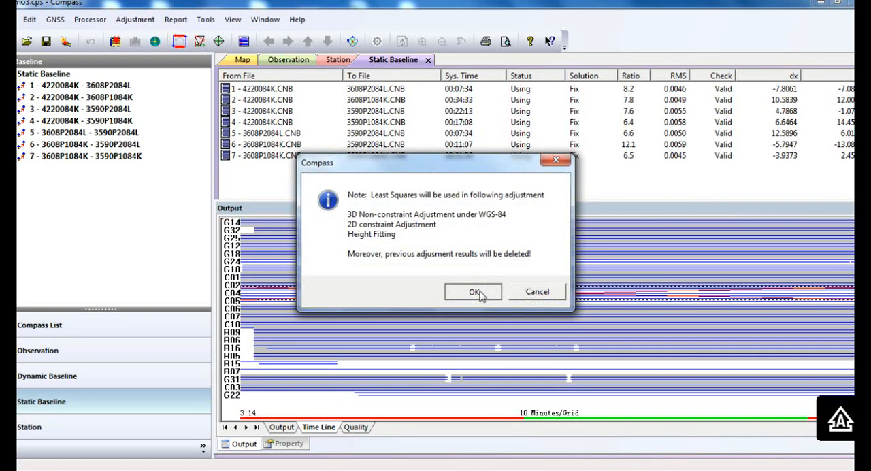
pyautogui.click(474, 292)
# Step: Generate the adjustment report and check the X square check and reference factor of the 3D non-constraint adjustment
pyautogui.click(177, 21)
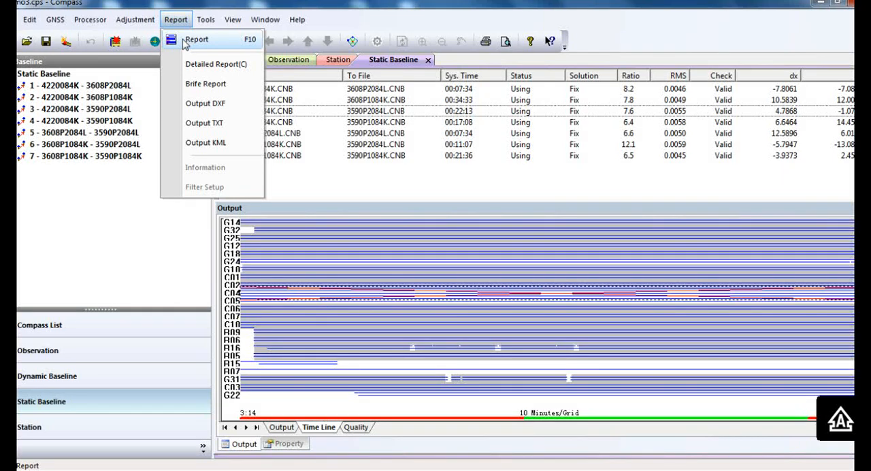
pyautogui.click(185, 40)
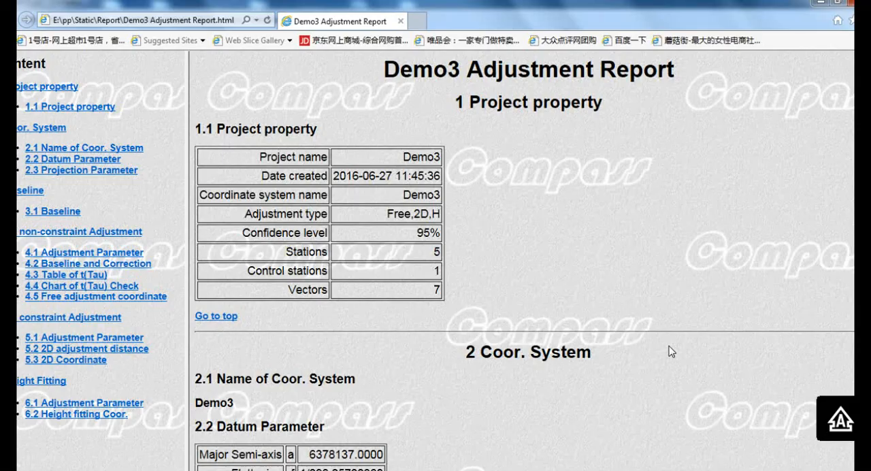
pyautogui.scroll(-3, 671, 351)
pyautogui.scroll(3, 672, 351)
pyautogui.scroll(-15, 202, 318)
pyautogui.moveTo(200, 318); pyautogui.dragTo(320, 318)
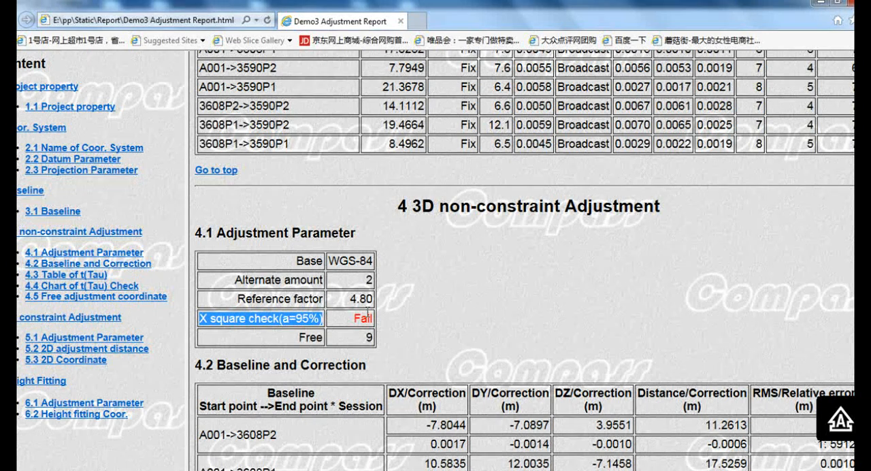
pyautogui.moveTo(351, 304); pyautogui.dragTo(371, 305)
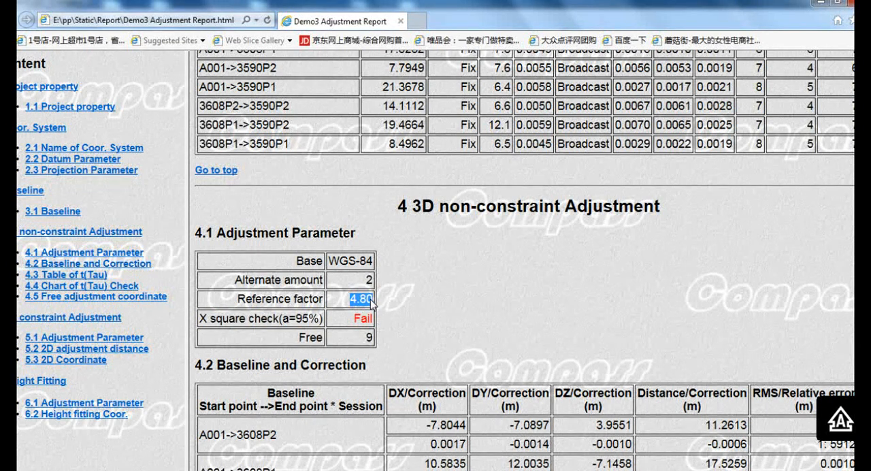
# Step: Copy the report's 4.80 reference factor into Covariance Proportionality of the free adjustment settings and accept the setup
pyautogui.rightClick(370, 304)
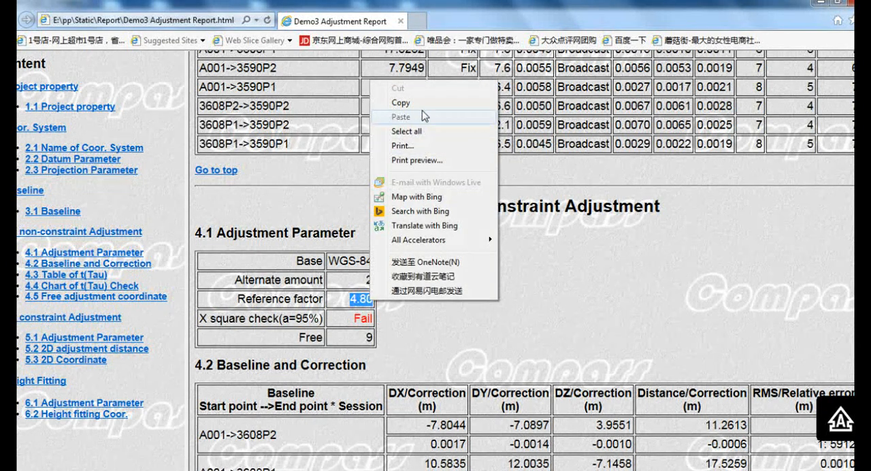
pyautogui.click(416, 104)
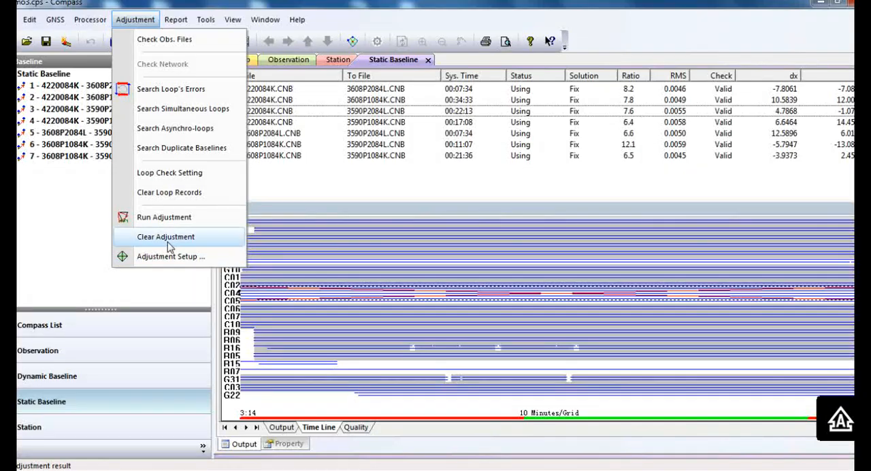
pyautogui.click(181, 255)
pyautogui.click(467, 165)
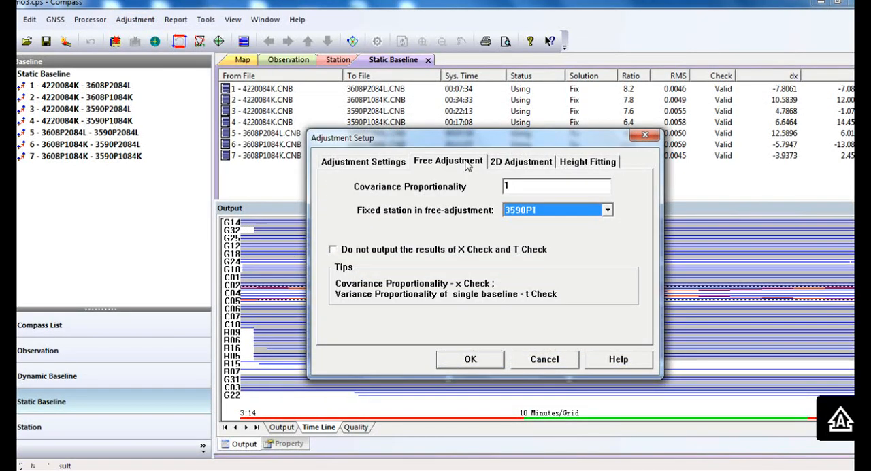
pyautogui.click(526, 185)
pyautogui.doubleClick(531, 188)
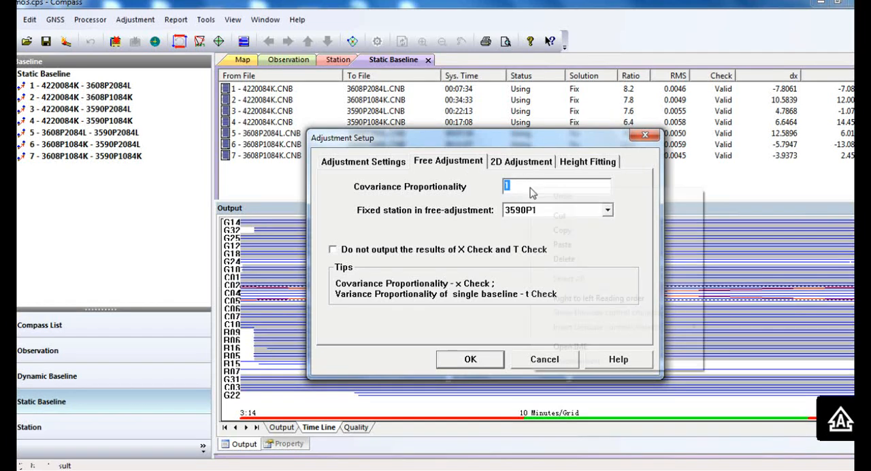
pyautogui.rightClick(531, 188)
pyautogui.click(583, 247)
pyautogui.click(476, 358)
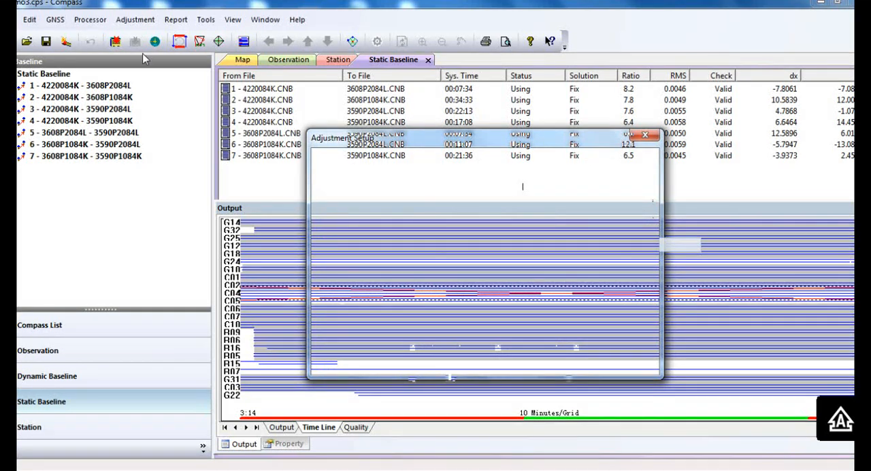
# Step: Rerun the network adjustment with the new covariance proportionality and accept deleting the previous results
pyautogui.click(136, 19)
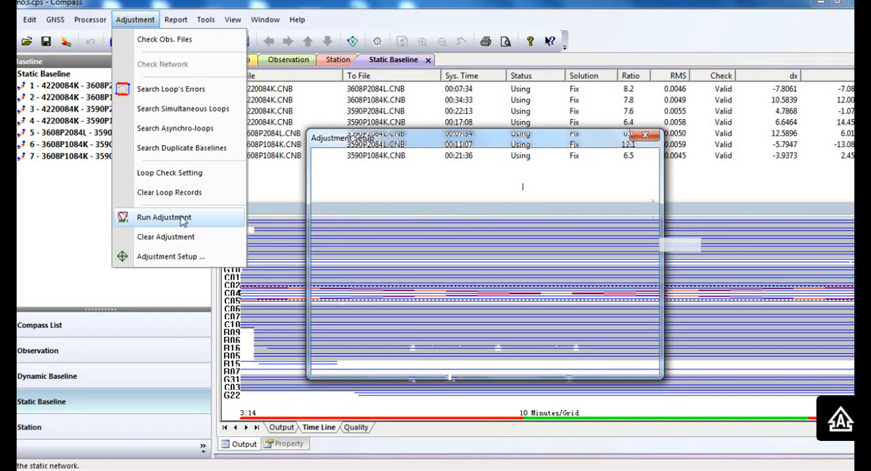
pyautogui.click(182, 219)
pyautogui.click(474, 290)
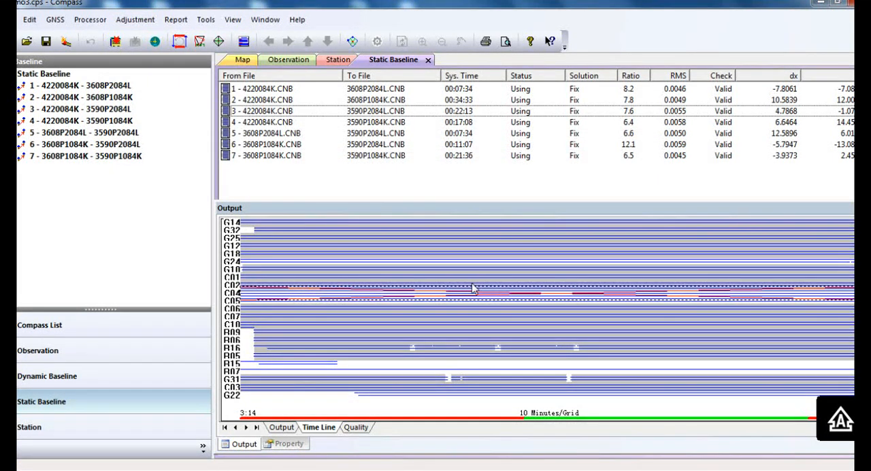
# Step: Regenerate the adjustment report and check the X square check of the 3D non-constraint adjustment
pyautogui.click(176, 21)
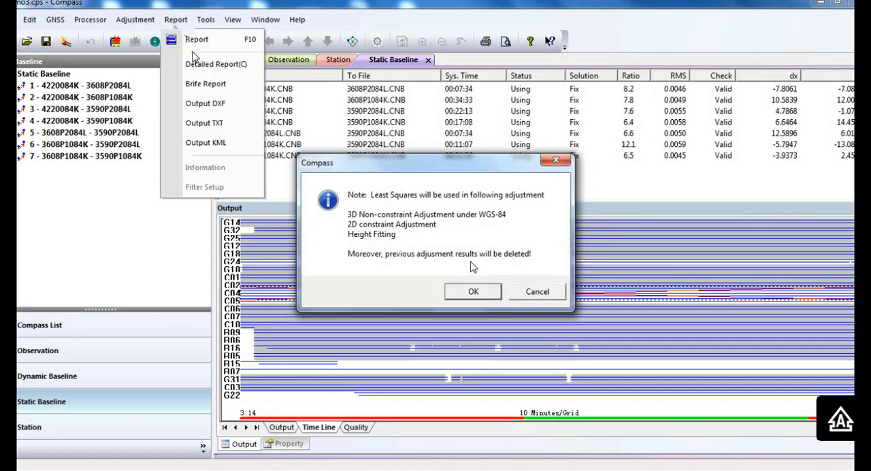
pyautogui.click(198, 46)
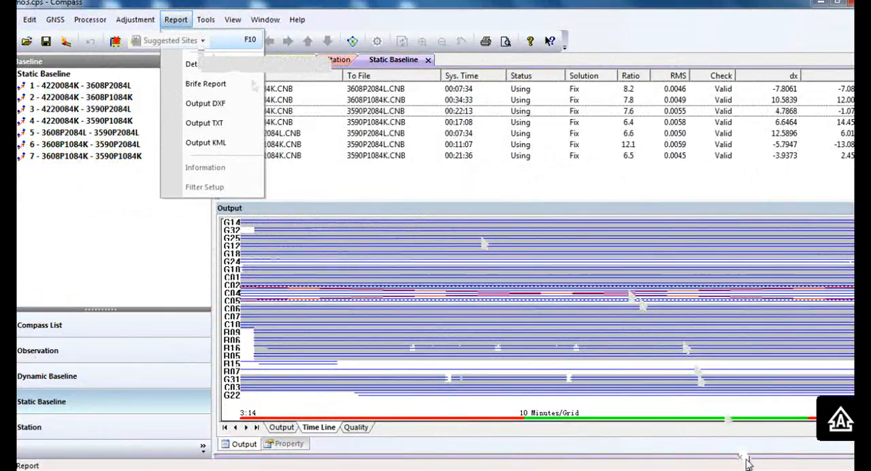
pyautogui.scroll(-9, 591, 385)
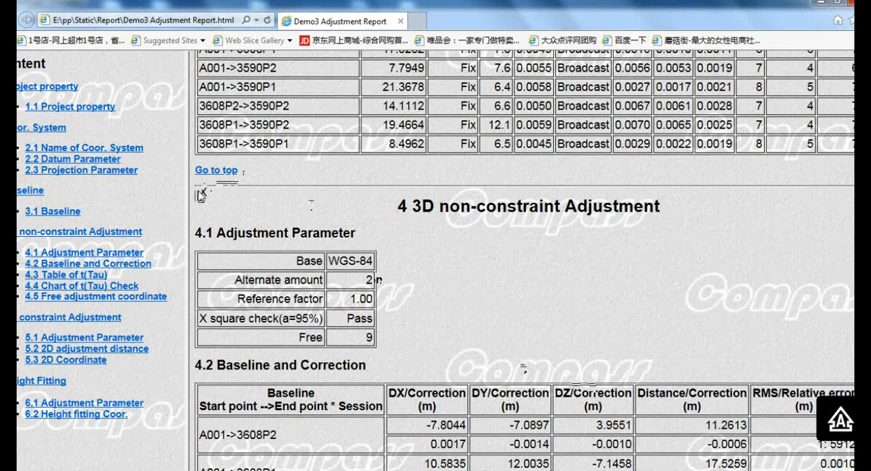
pyautogui.moveTo(200, 194); pyautogui.dragTo(368, 193)
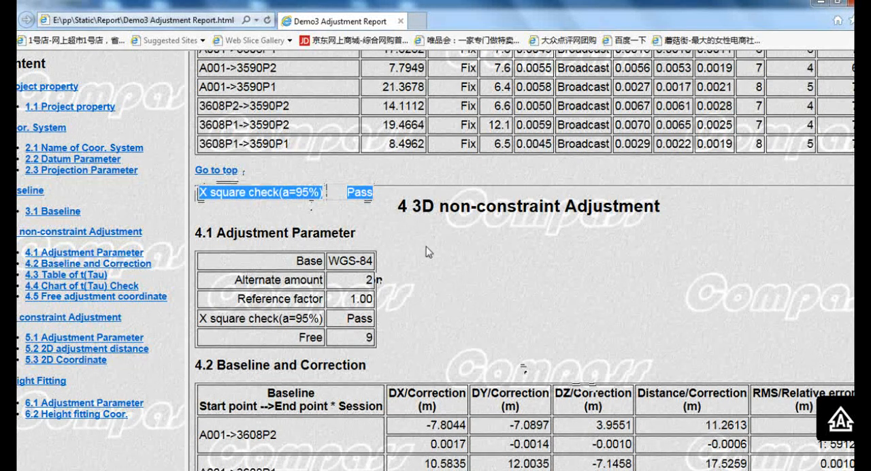
# Step: Examine the baseline corrections and the 2D coordinate table in the report, including the RMS values of station 3608P1
pyautogui.scroll(-2, 432, 278)
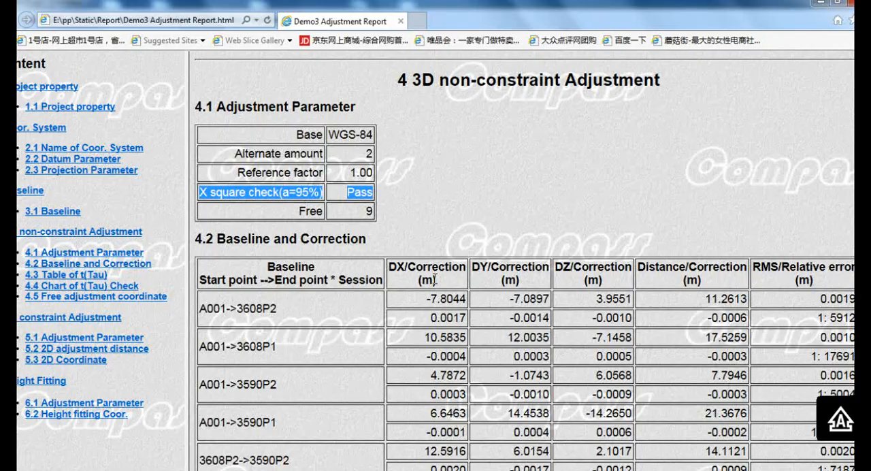
pyautogui.scroll(-5, 434, 279)
pyautogui.scroll(5, 429, 280)
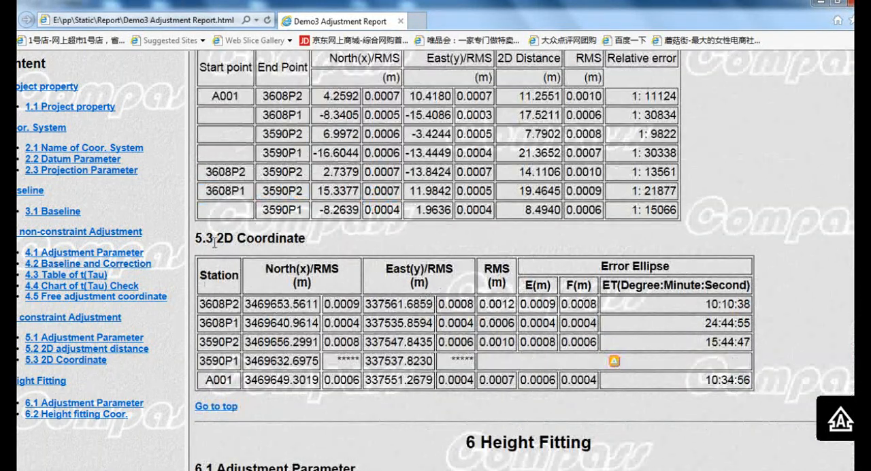
pyautogui.moveTo(213, 238); pyautogui.dragTo(332, 236)
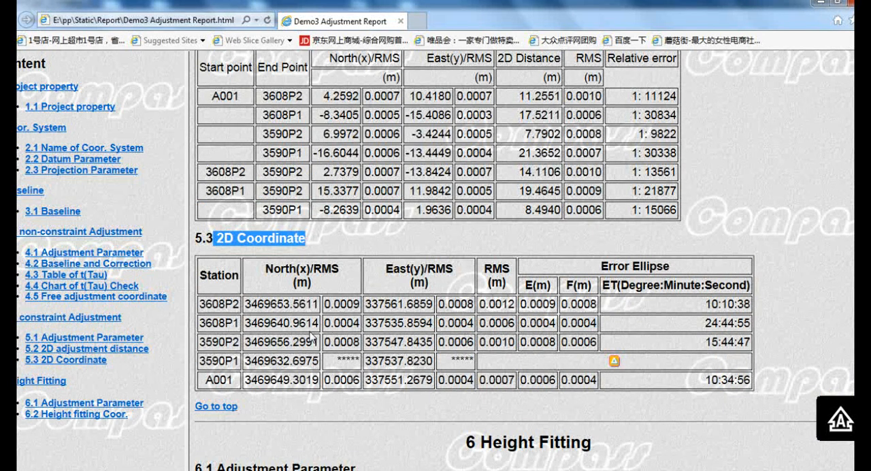
pyautogui.moveTo(324, 305); pyautogui.dragTo(343, 323)
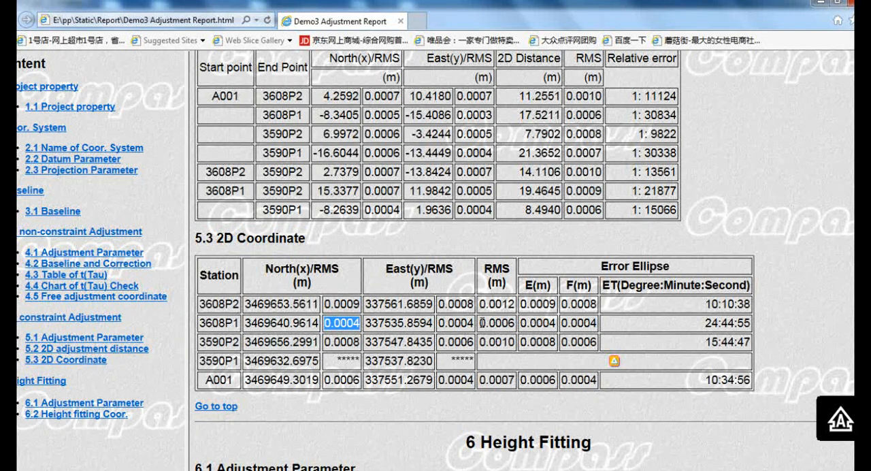
pyautogui.moveTo(481, 322); pyautogui.dragTo(504, 323)
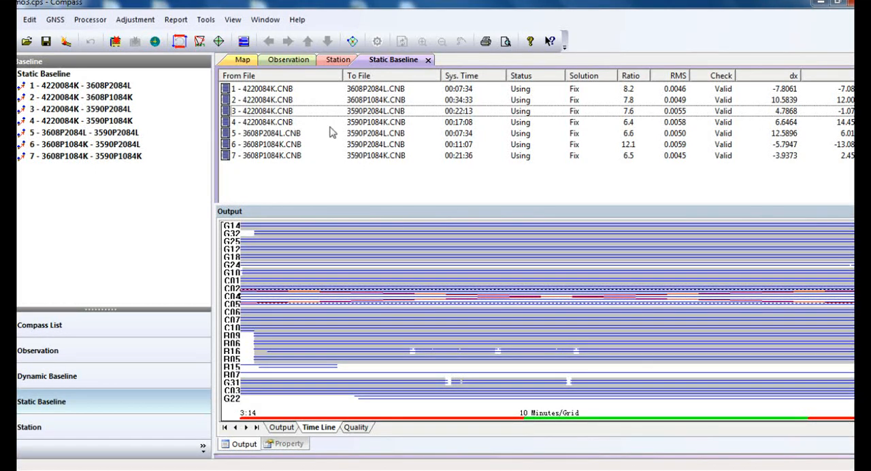
# Step: Export the adjustment results as a TXT file and dismiss the export message
pyautogui.click(179, 21)
pyautogui.click(181, 34)
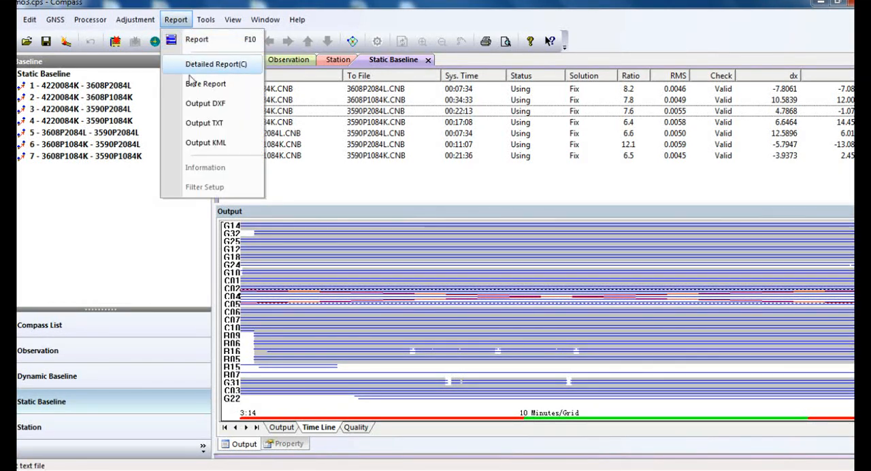
pyautogui.click(223, 128)
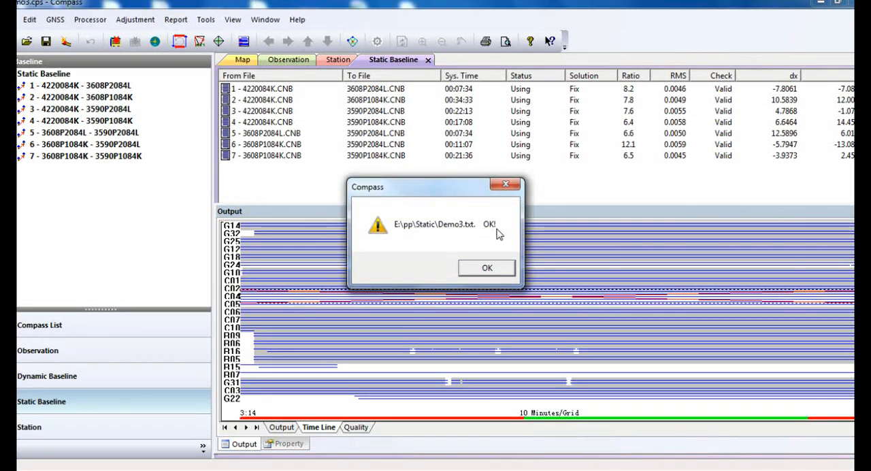
pyautogui.click(488, 268)
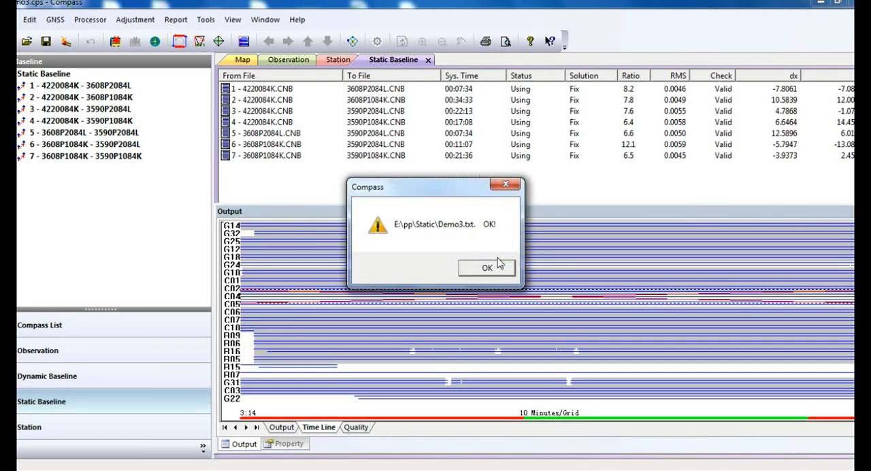
pyautogui.click(500, 264)
# Step: Open Demo3.txt from the E:\pp\Static folder, examine the single-point and 3D coordinates of the stations, and close the file
pyautogui.moveTo(340, 453)
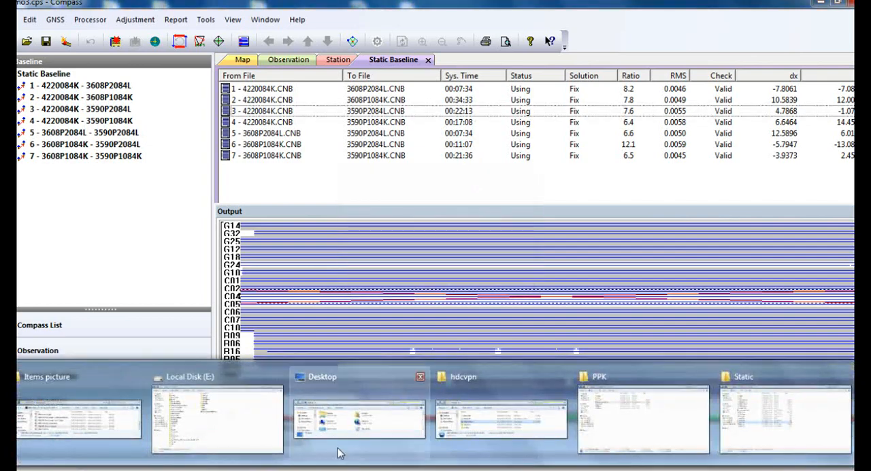
pyautogui.click(773, 432)
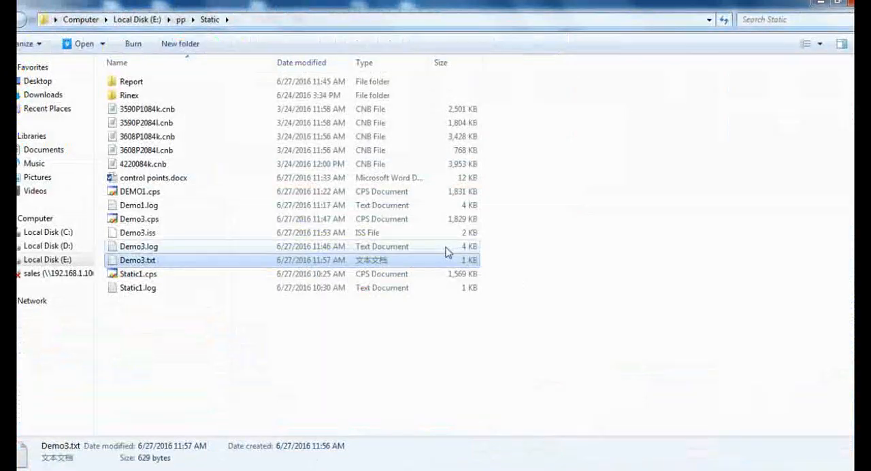
pyautogui.doubleClick(178, 264)
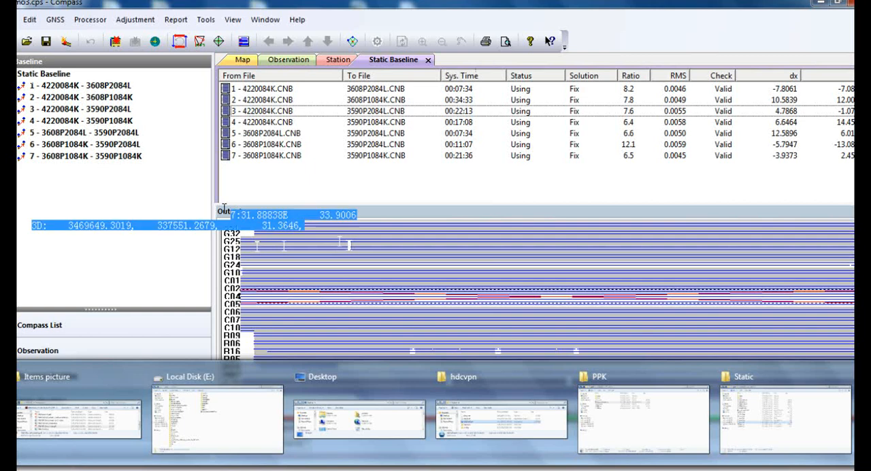
pyautogui.moveTo(304, 226); pyautogui.dragTo(33, 89)
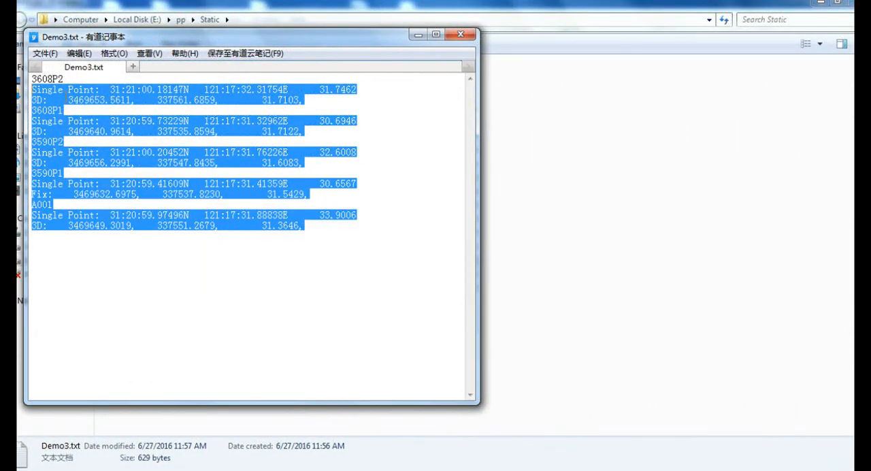
pyautogui.click(329, 226)
pyautogui.doubleClick(63, 79)
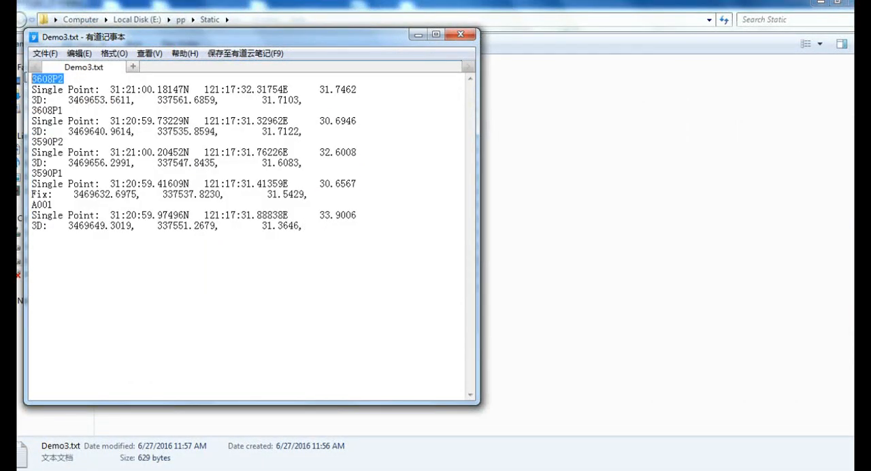
pyautogui.moveTo(101, 89); pyautogui.dragTo(365, 86)
pyautogui.moveTo(59, 100); pyautogui.dragTo(308, 98)
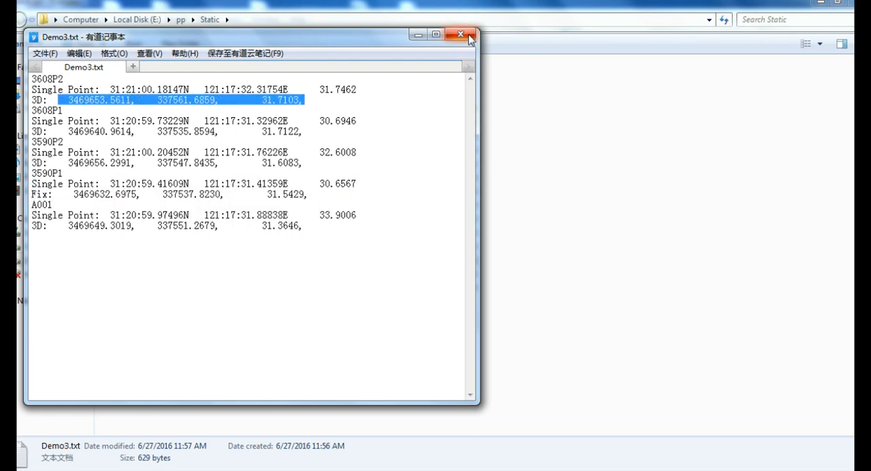
pyautogui.click(469, 37)
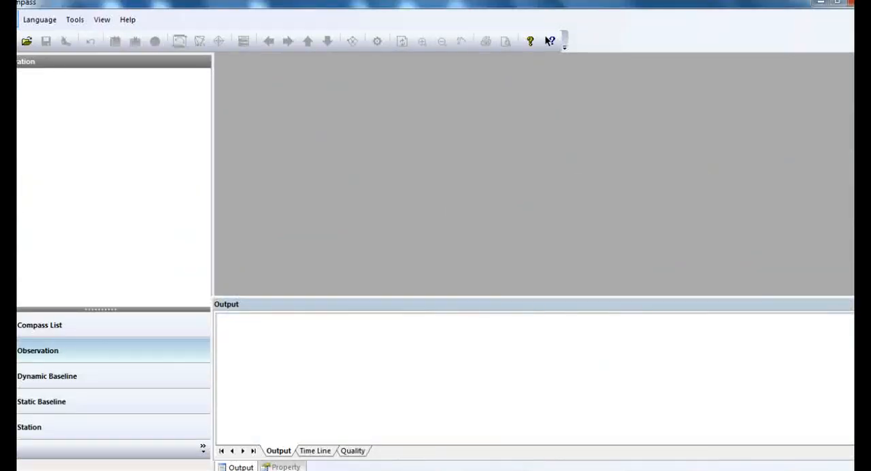
# Step: Create a new project named PPK3 in E:\pp\PPK with the Demo3 coordinate system
pyautogui.click(18, 19)
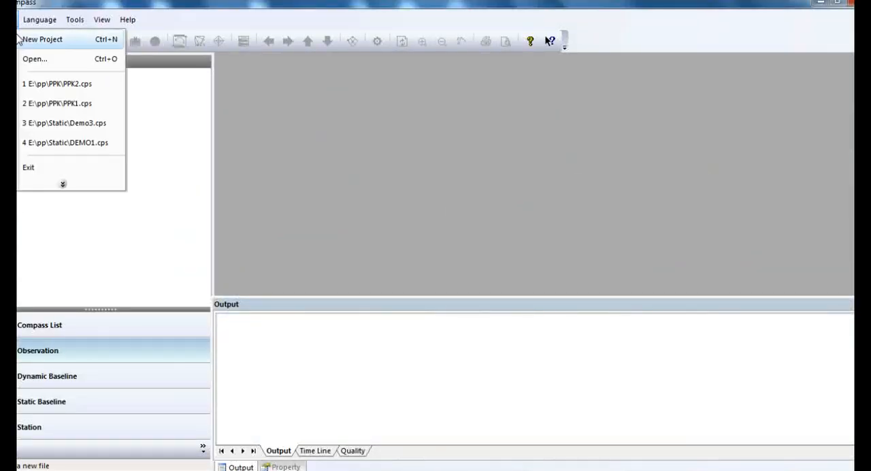
pyautogui.click(32, 45)
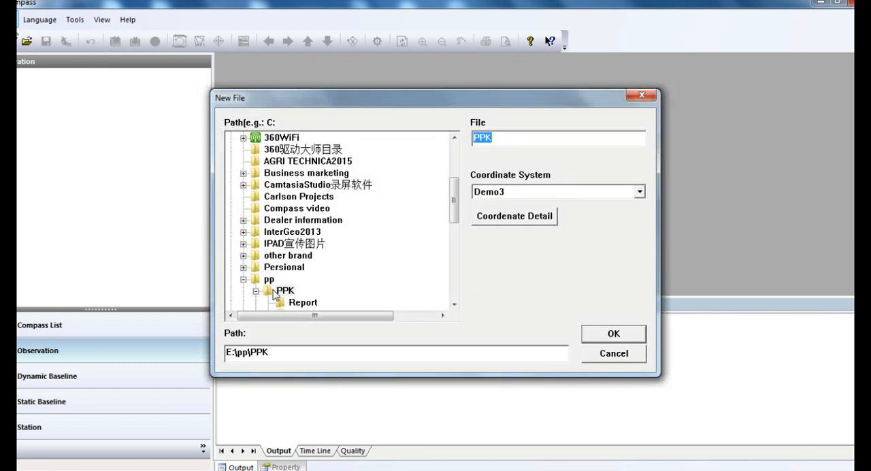
pyautogui.click(522, 139)
pyautogui.click(575, 192)
pyautogui.click(565, 203)
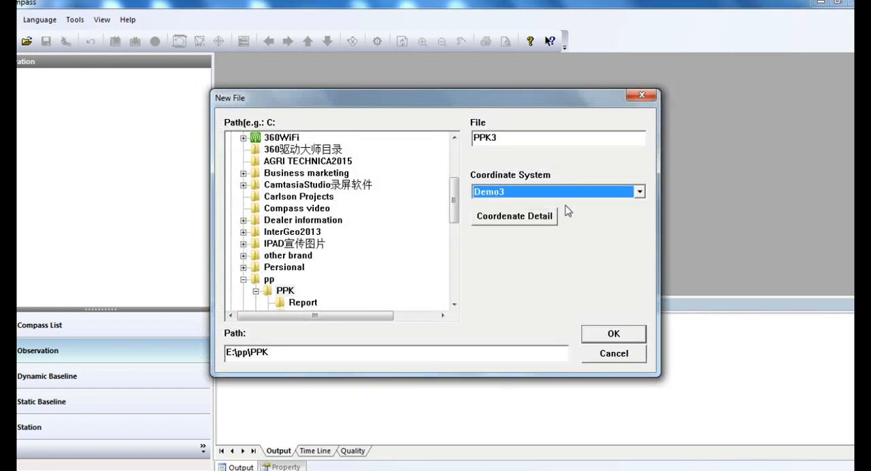
pyautogui.click(615, 329)
pyautogui.click(435, 274)
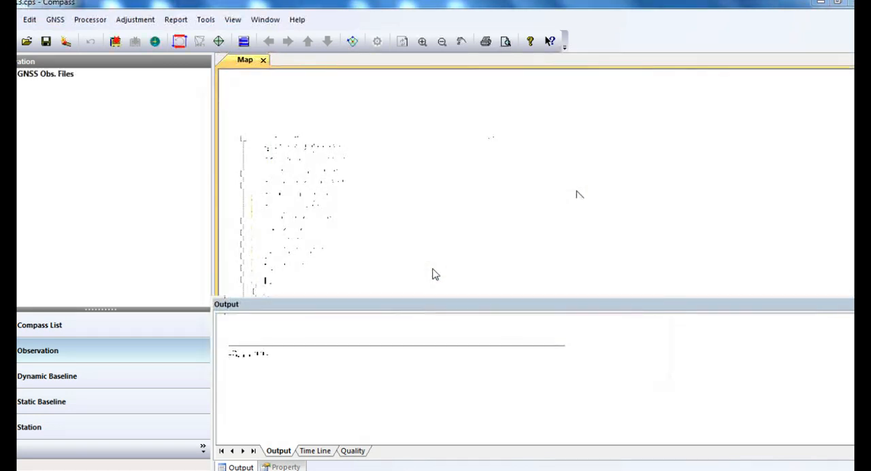
# Step: Import the base observation file Base2.cnb as static ComNav raw binary data
pyautogui.click(65, 43)
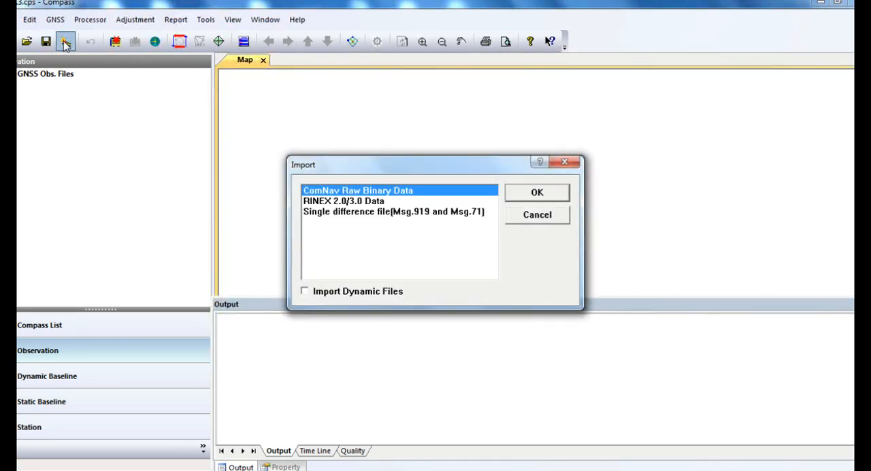
pyautogui.click(536, 193)
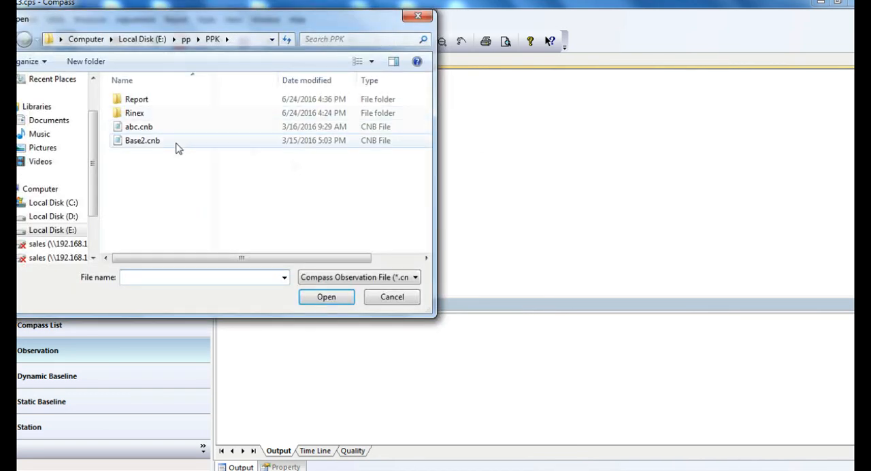
pyautogui.doubleClick(176, 142)
pyautogui.click(481, 271)
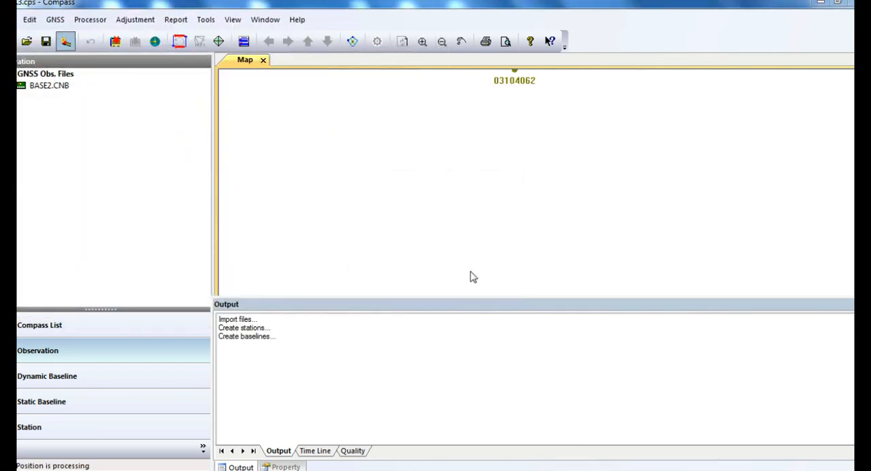
# Step: Import the rover observation file ABC.CNB as ComNav raw binary data with dynamic file import enabled
pyautogui.click(68, 43)
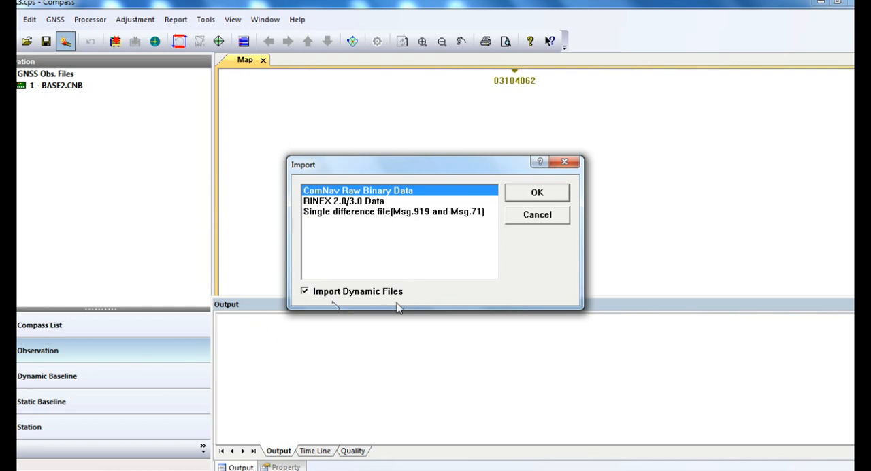
pyautogui.click(533, 196)
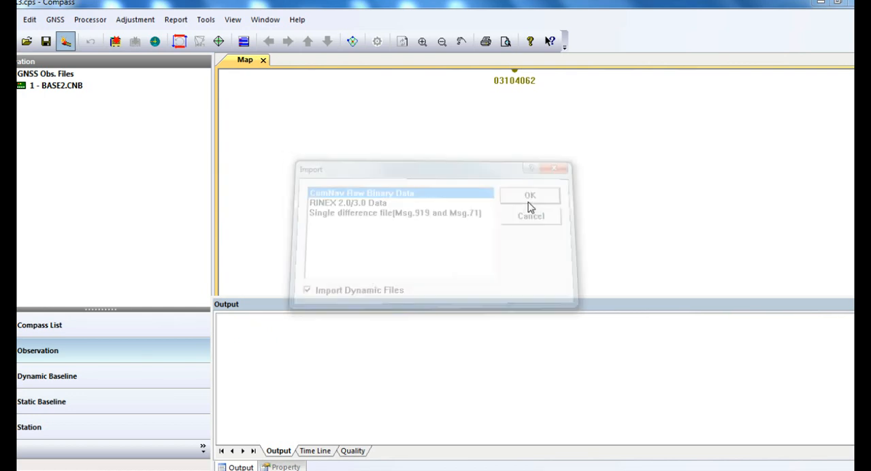
pyautogui.doubleClick(158, 140)
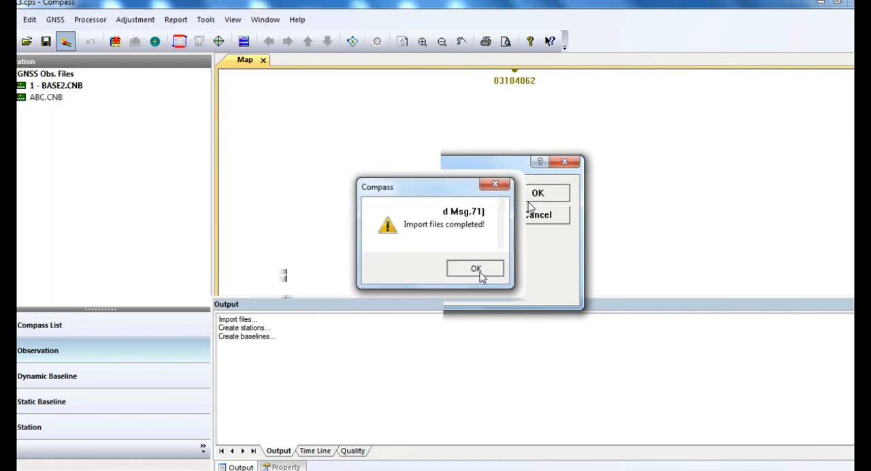
pyautogui.click(481, 272)
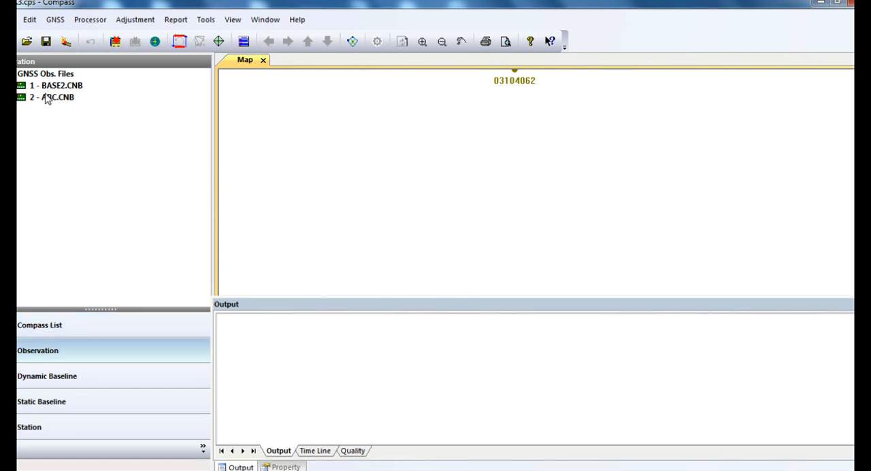
# Step: Open the properties of the BASE2.CNB observation file and set its station name to A001
pyautogui.click(59, 76)
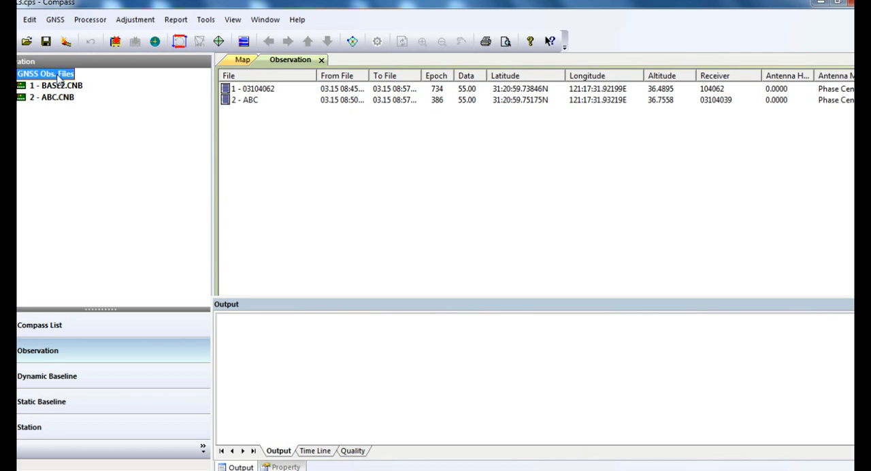
pyautogui.click(61, 86)
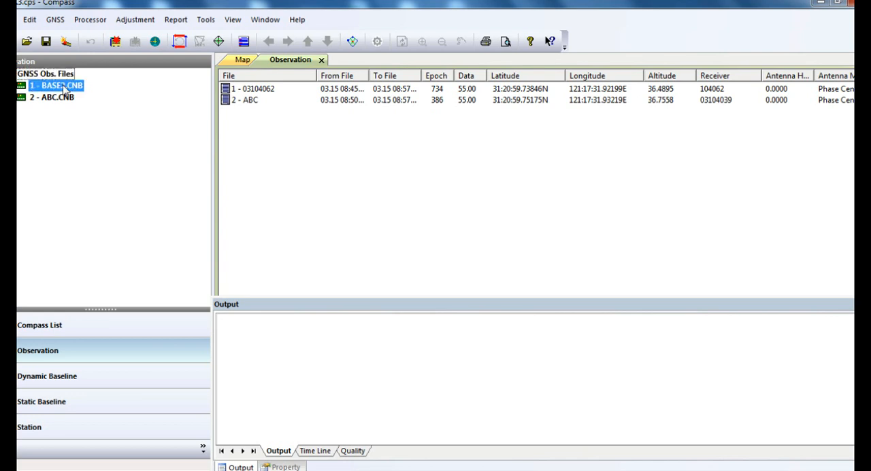
pyautogui.click(412, 89)
pyautogui.rightClick(412, 89)
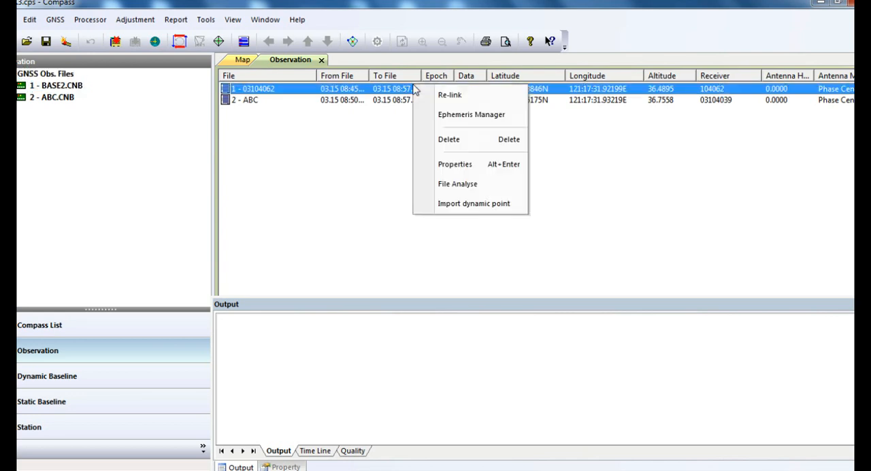
pyautogui.click(476, 168)
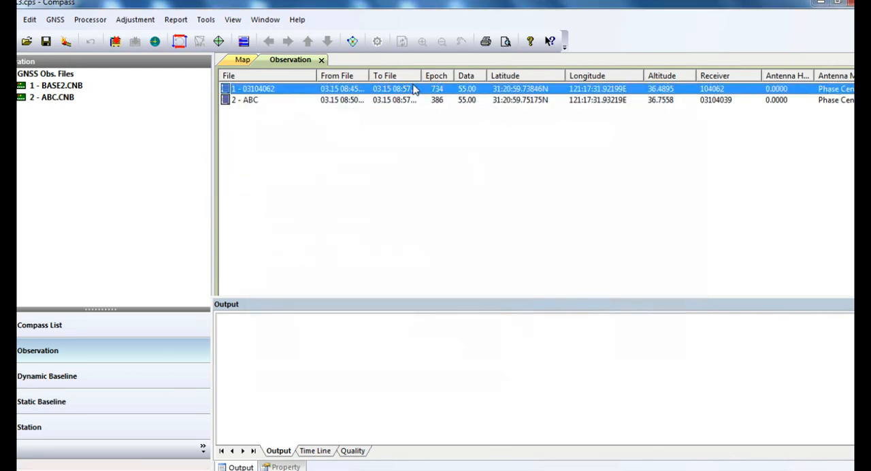
pyautogui.doubleClick(385, 331)
pyautogui.write('A001')
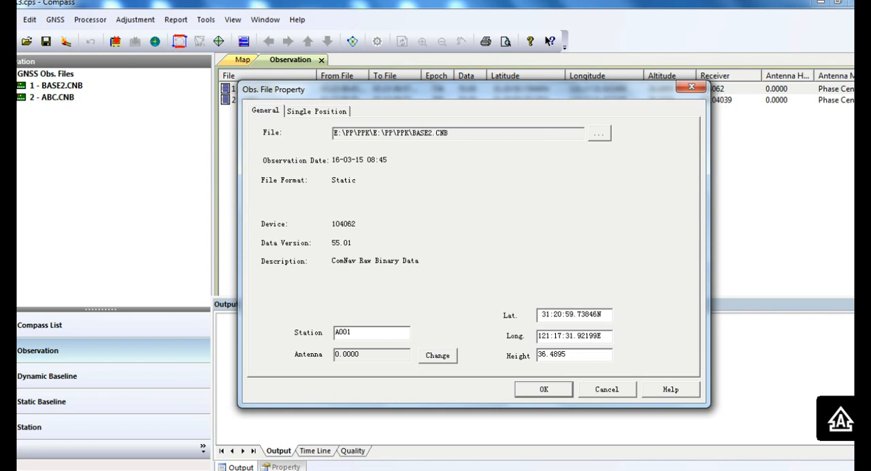
# Step: Set the base file's antenna to 1.313 m, Notch of Receiver method and type T300, and apply the file properties
pyautogui.click(449, 360)
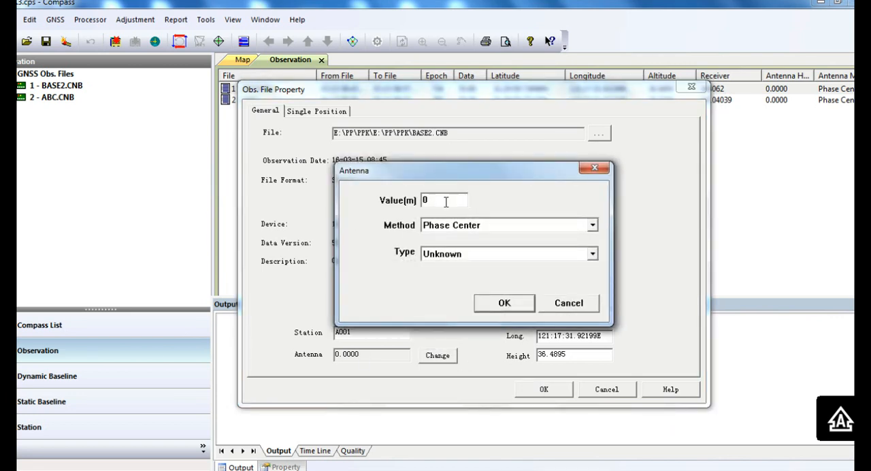
pyautogui.moveTo(437, 200); pyautogui.dragTo(352, 197)
pyautogui.click(592, 225)
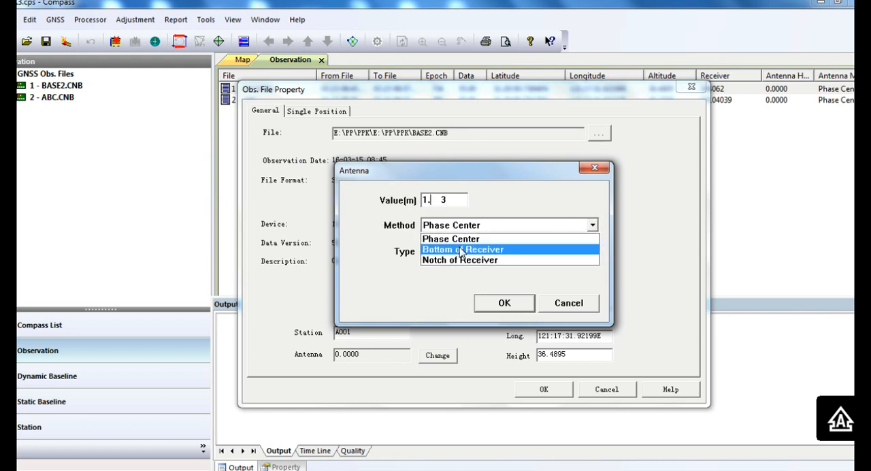
pyautogui.click(461, 259)
pyautogui.click(467, 256)
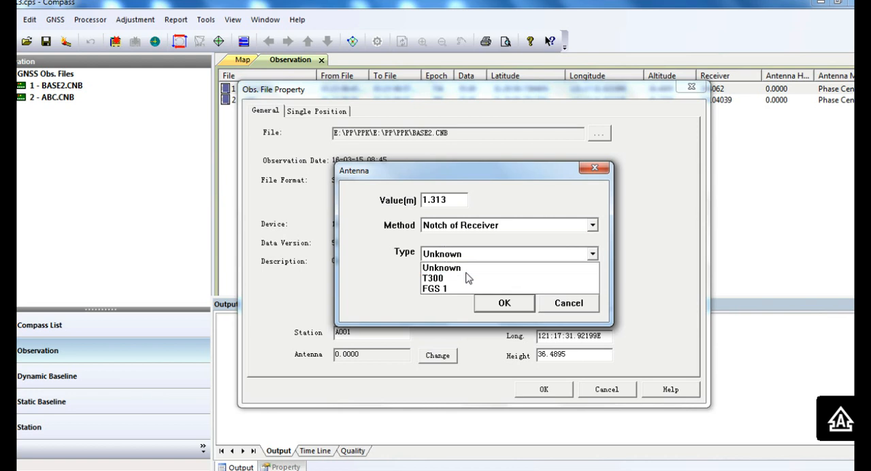
pyautogui.click(468, 278)
pyautogui.click(504, 302)
pyautogui.click(545, 389)
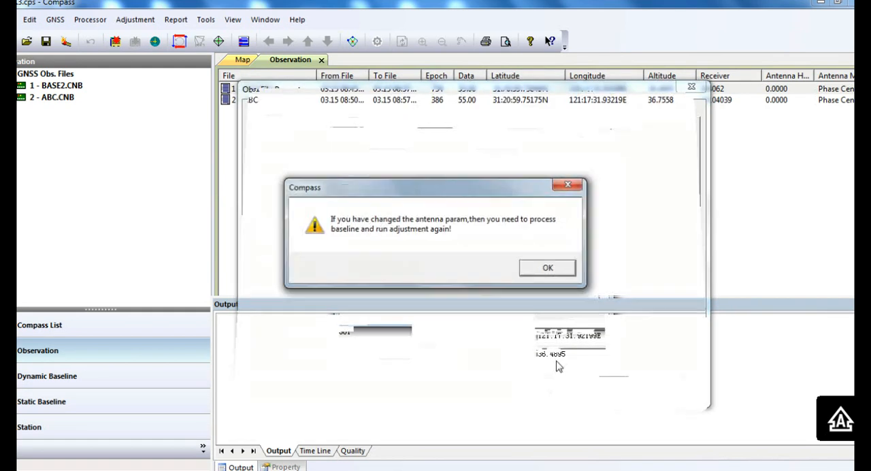
pyautogui.click(549, 272)
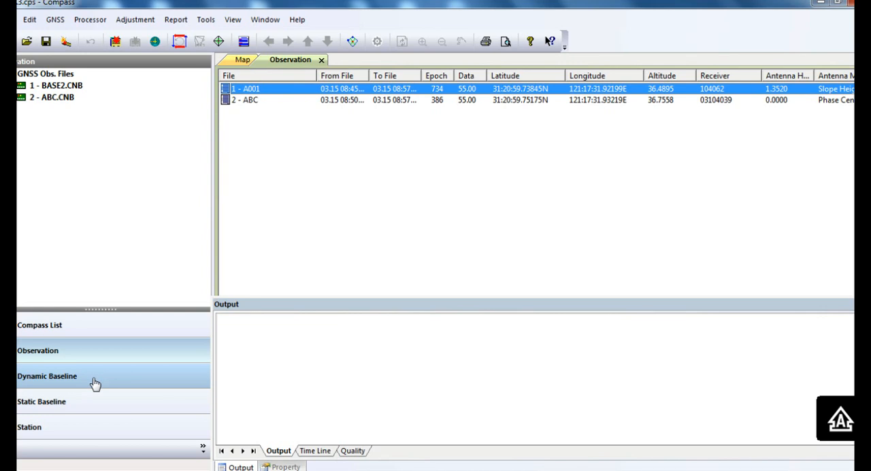
# Step: Open the known point settings of station A001 and choose the xyH coordinate method
pyautogui.click(70, 427)
pyautogui.doubleClick(45, 87)
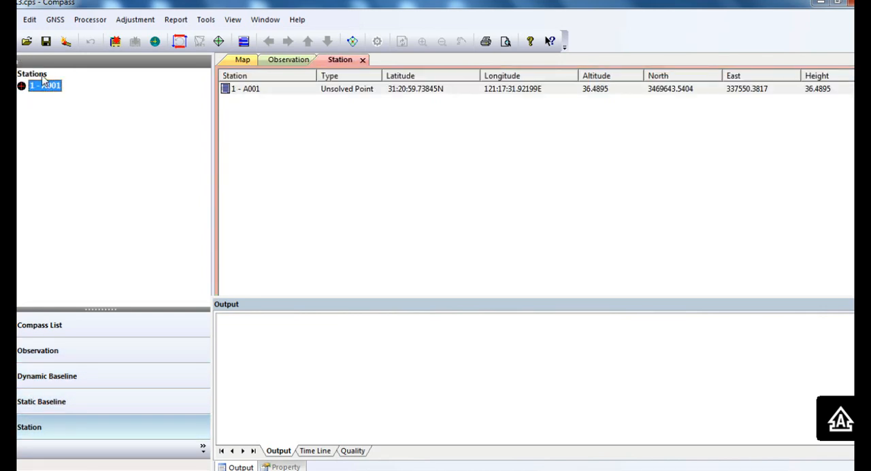
pyautogui.rightClick(395, 89)
pyautogui.click(436, 123)
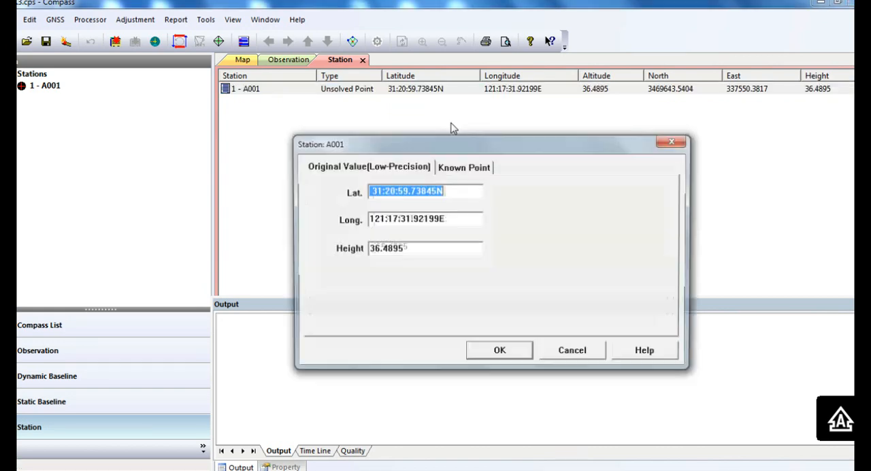
pyautogui.click(467, 168)
pyautogui.click(345, 226)
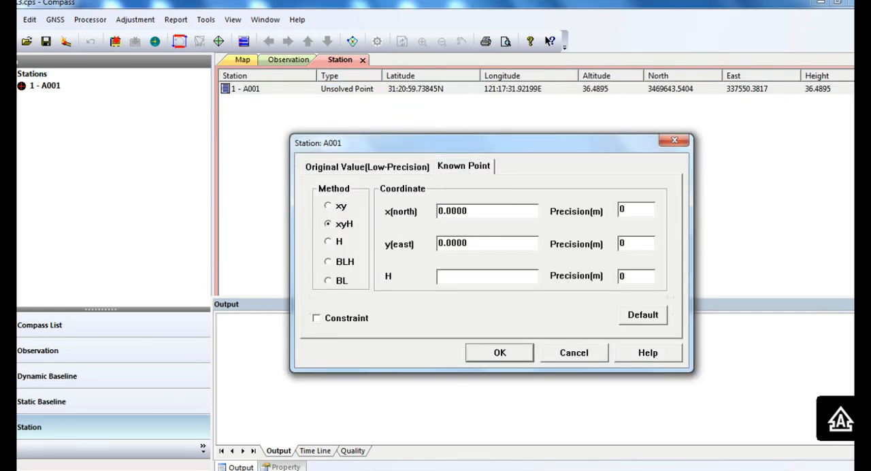
# Step: Copy the X value from base coordinates.docx in Word and set A001's x(north) to 3469644.4307 in Compass
pyautogui.click(415, 414)
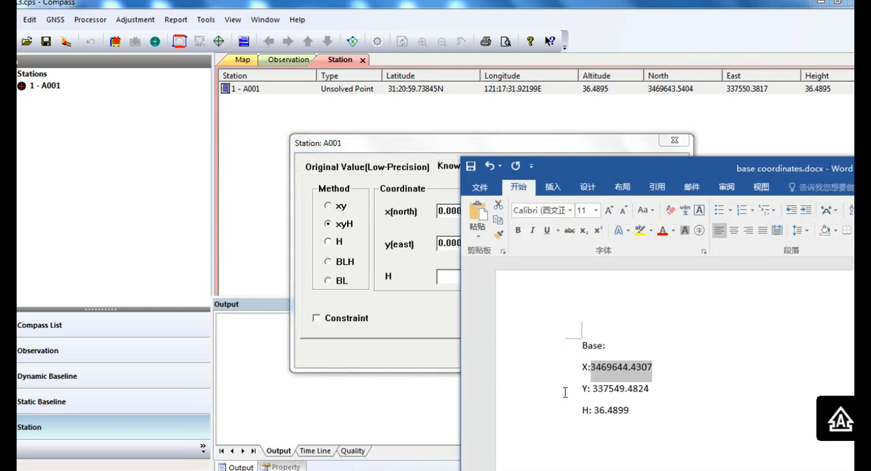
pyautogui.click(680, 365)
pyautogui.moveTo(590, 368); pyautogui.dragTo(653, 368)
pyautogui.hotkey('ctrl', 'c')
pyautogui.click(408, 261)
pyautogui.moveTo(476, 210); pyautogui.dragTo(376, 214)
pyautogui.hotkey('ctrl', 'v')
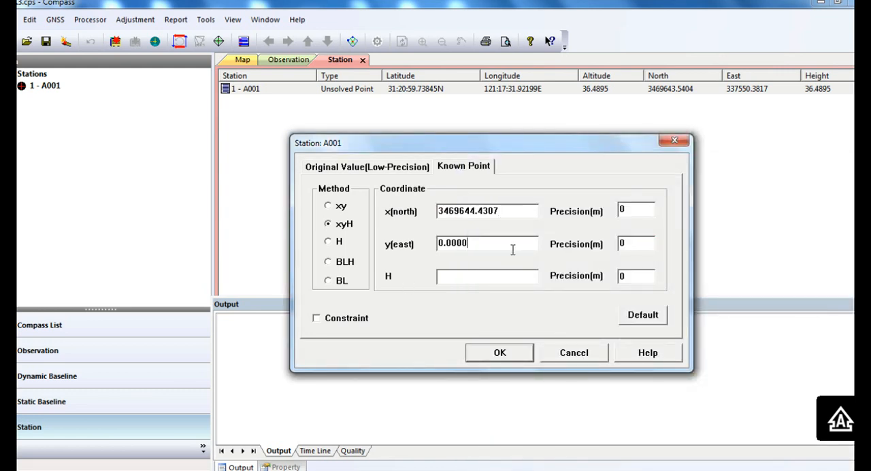
# Step: Copy the Y value from base coordinates.docx in Word and set A001's y(east) to 337549.4824 in Compass
pyautogui.moveTo(513, 249); pyautogui.dragTo(294, 243)
pyautogui.moveTo(343, 469)
pyautogui.click(413, 415)
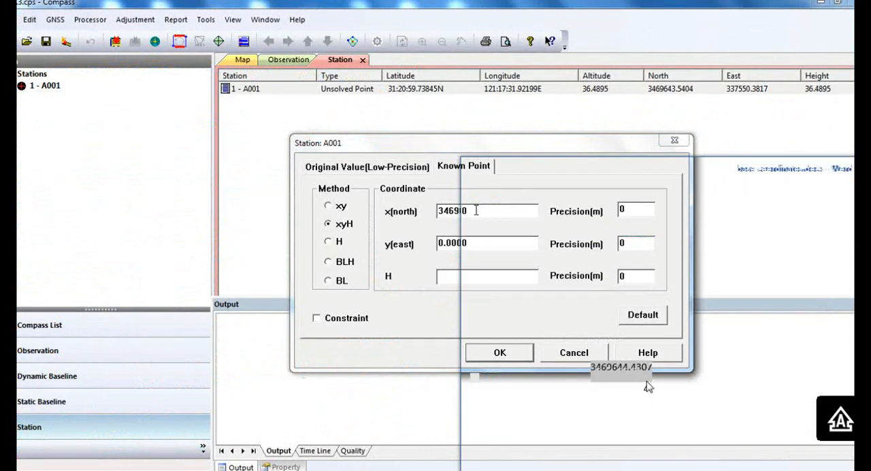
pyautogui.moveTo(652, 389); pyautogui.dragTo(595, 390)
pyautogui.hotkey('ctrl', 'c')
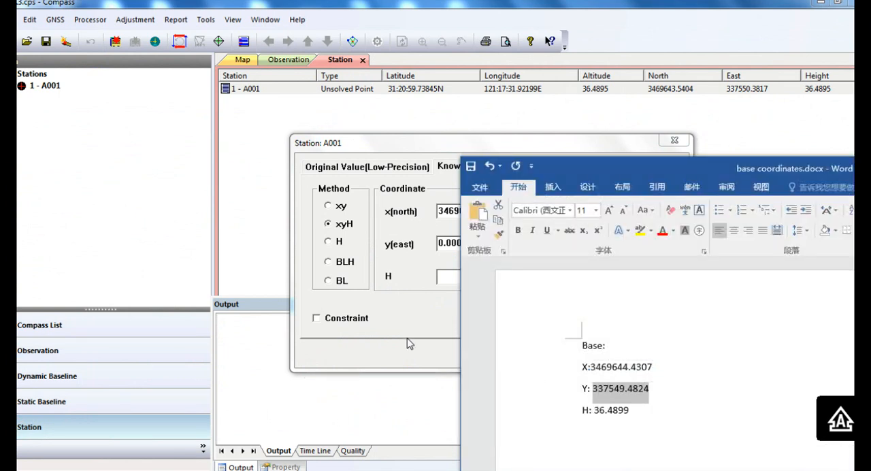
pyautogui.click(409, 339)
pyautogui.moveTo(483, 243); pyautogui.dragTo(315, 247)
pyautogui.hotkey('ctrl', 'v')
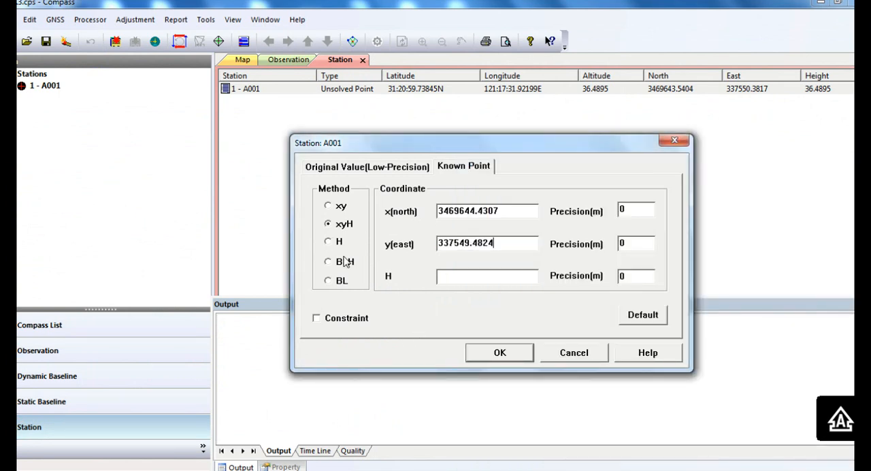
# Step: Copy the height 36.4899 from the Word document into A001's H value, enable the constraint and apply the known point
pyautogui.hotkey('alt', 'Tab')
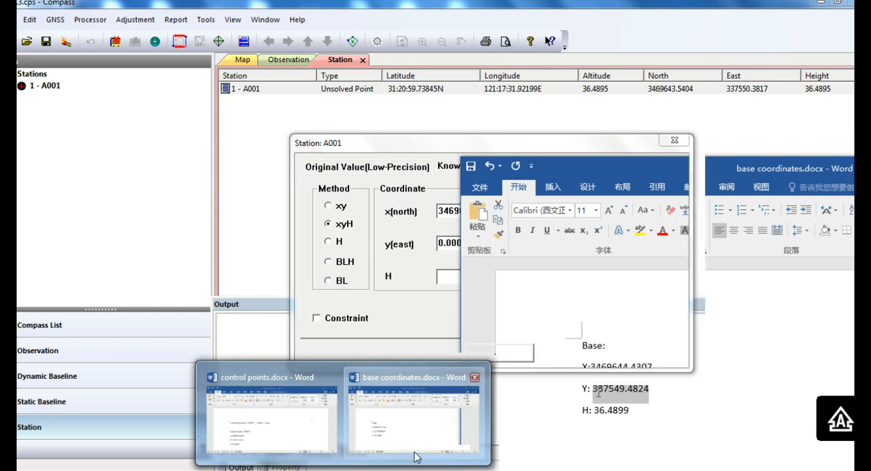
pyautogui.moveTo(632, 412); pyautogui.dragTo(597, 411)
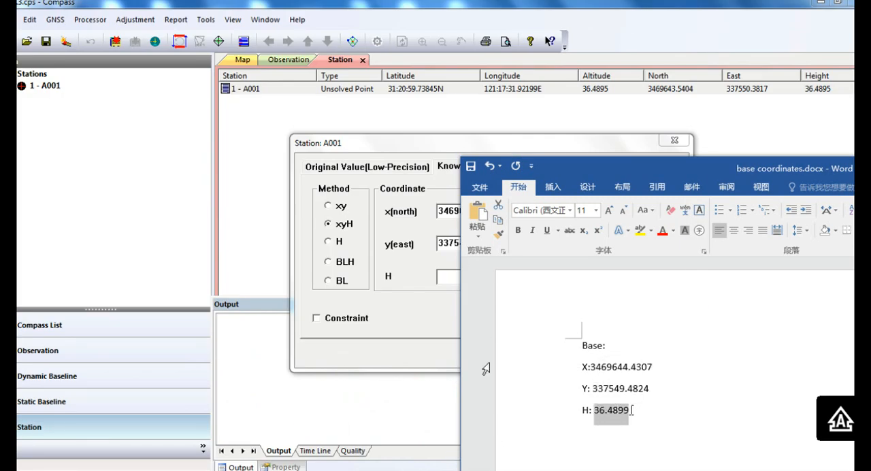
pyautogui.click(364, 333)
pyautogui.hotkey('ctrl', 'v')
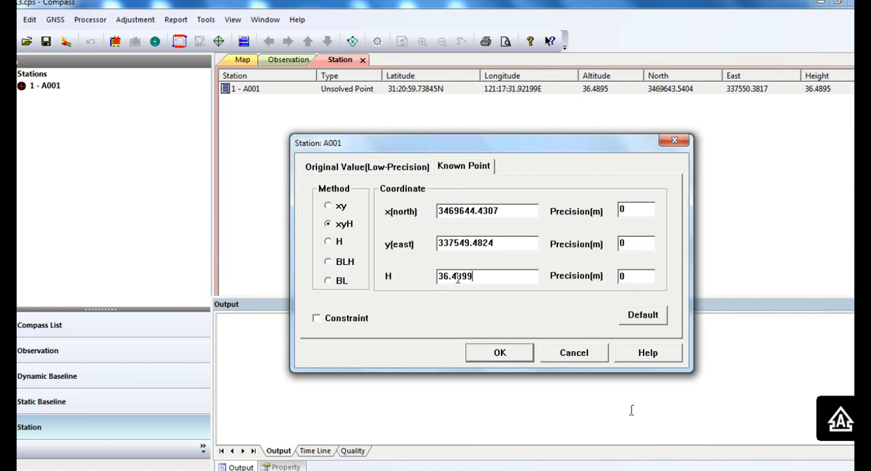
pyautogui.click(317, 318)
pyautogui.click(479, 353)
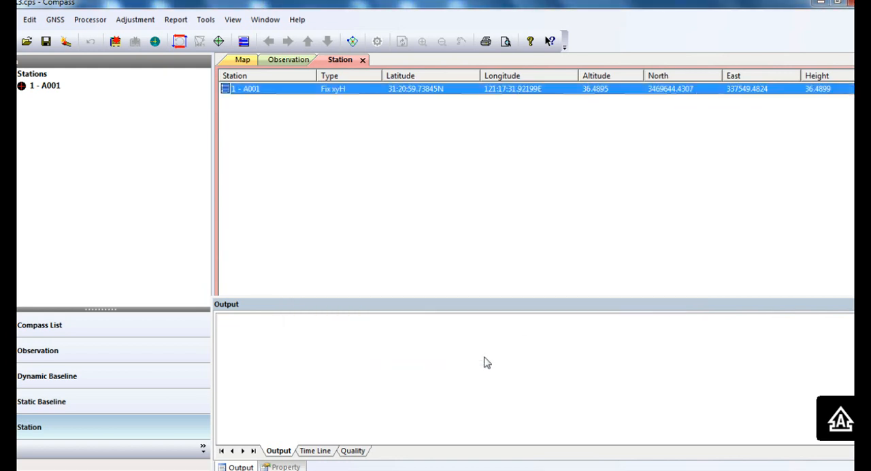
# Step: Show the dynamic baseline list and set the baseline processing sampling interval to 1 second
pyautogui.click(97, 384)
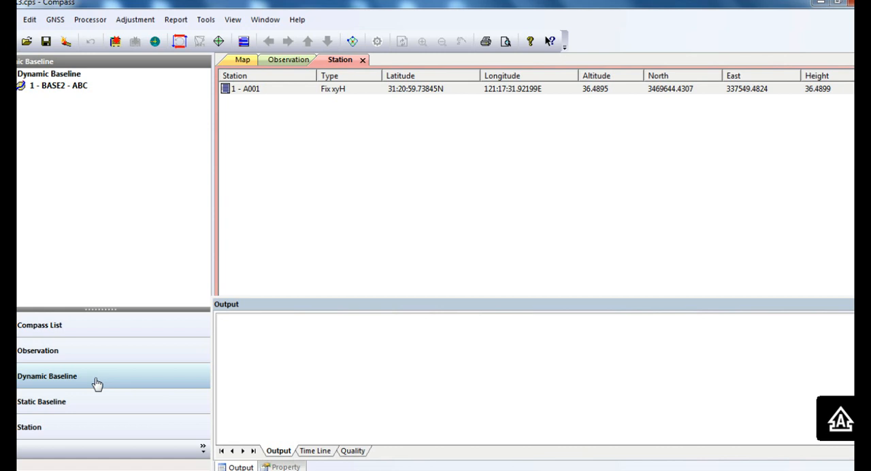
pyautogui.click(71, 75)
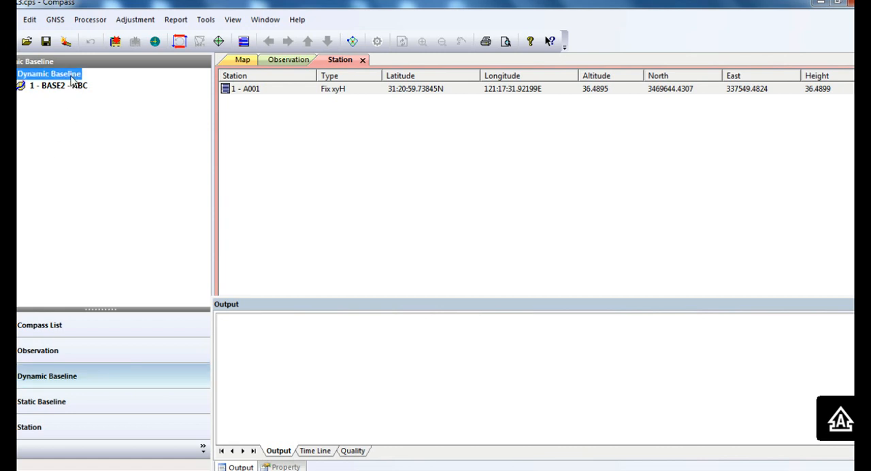
pyautogui.click(90, 19)
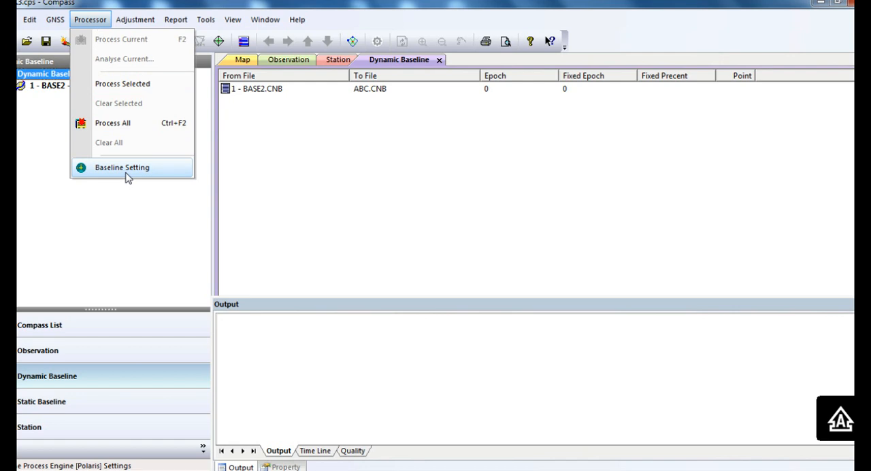
pyautogui.click(126, 175)
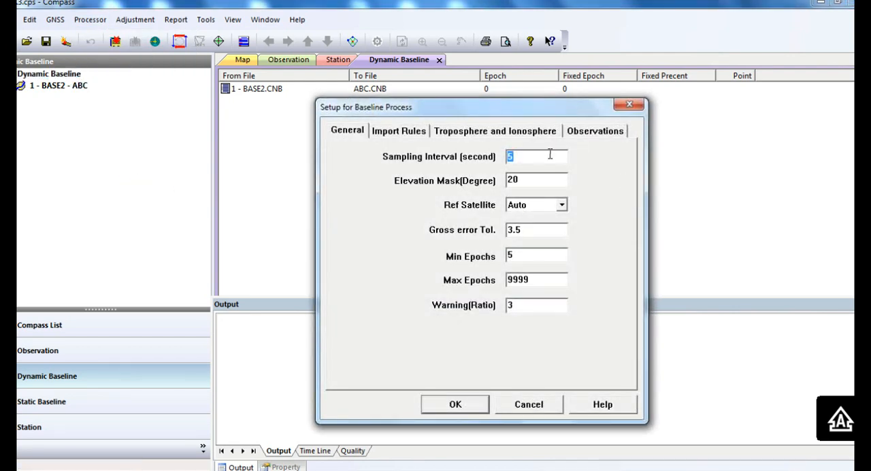
pyautogui.write('1')
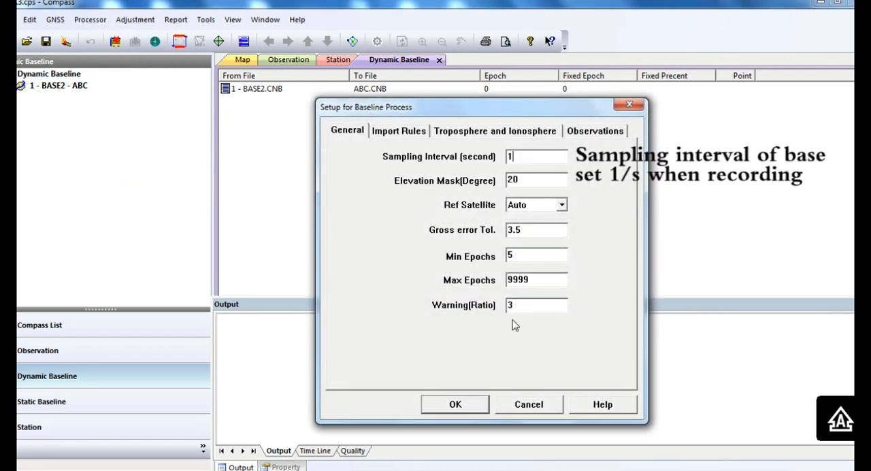
pyautogui.click(456, 404)
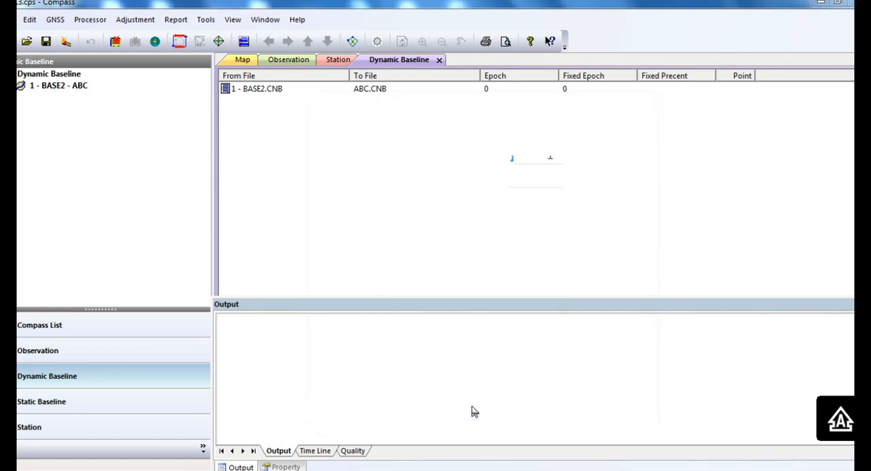
# Step: Process the dynamic baseline from BASE2.CNB to ABC.CNB alone and dismiss the finished solve dialog
pyautogui.click(386, 91)
pyautogui.rightClick(387, 94)
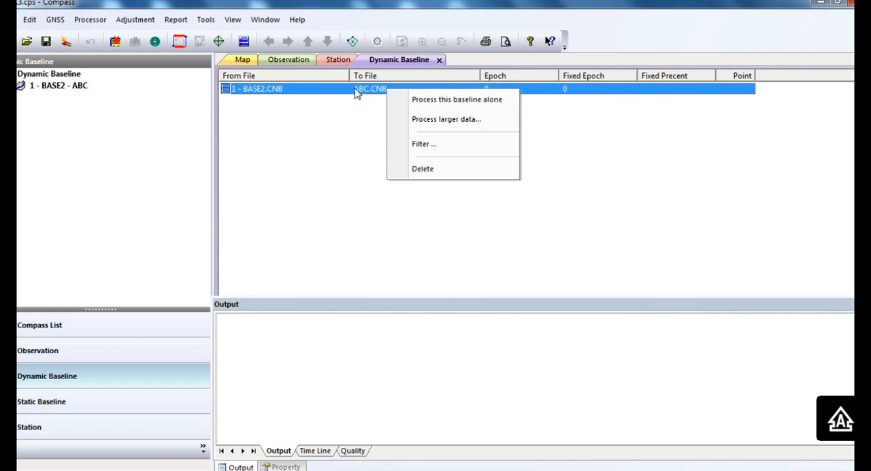
pyautogui.click(451, 103)
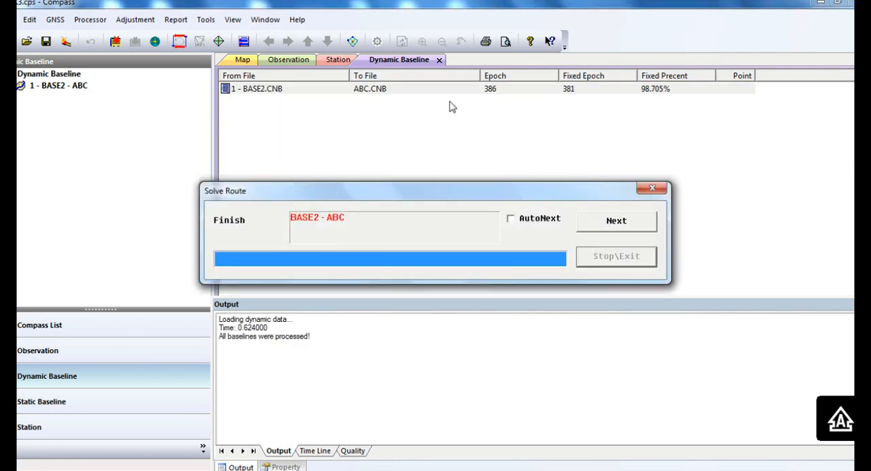
pyautogui.click(650, 220)
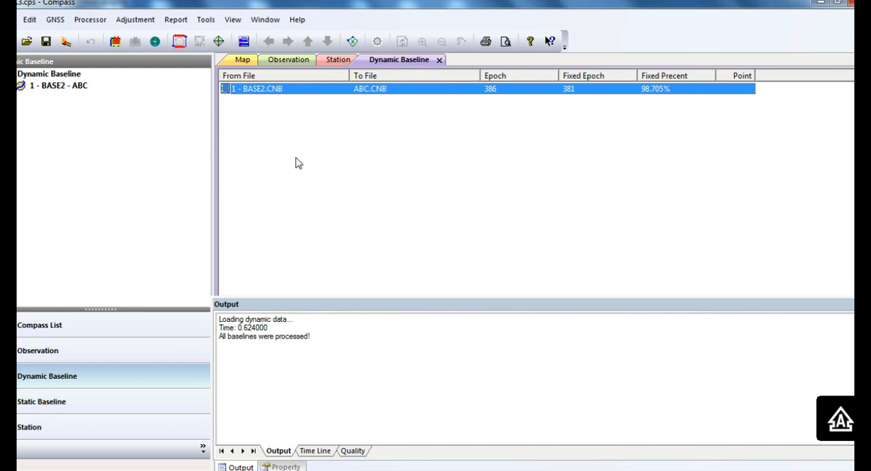
# Step: View the processed track on the map, and open the epoch results of the BASE2 to ABC dynamic baseline
pyautogui.click(241, 60)
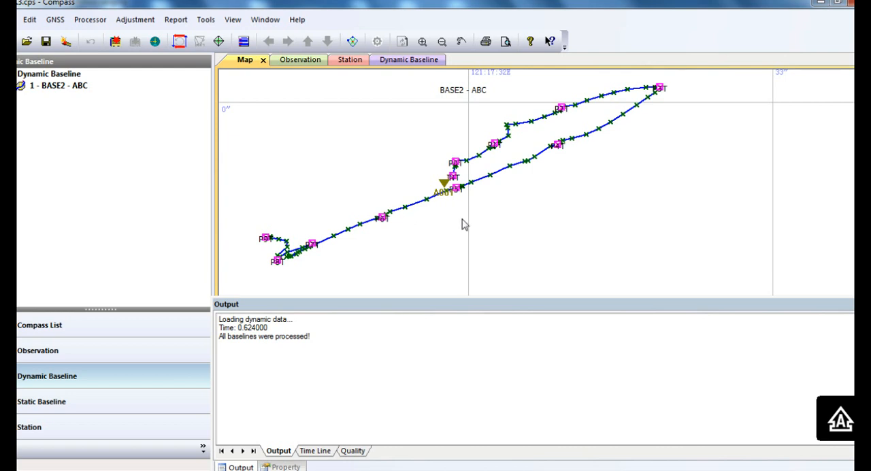
pyautogui.click(420, 62)
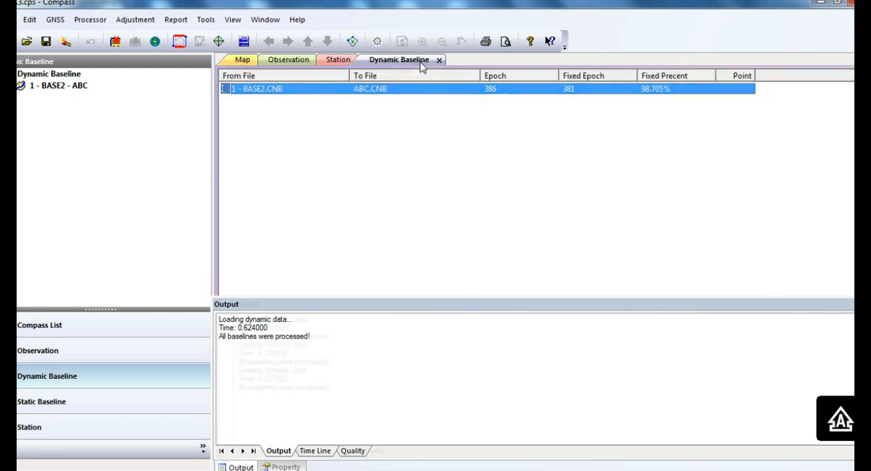
pyautogui.doubleClick(485, 91)
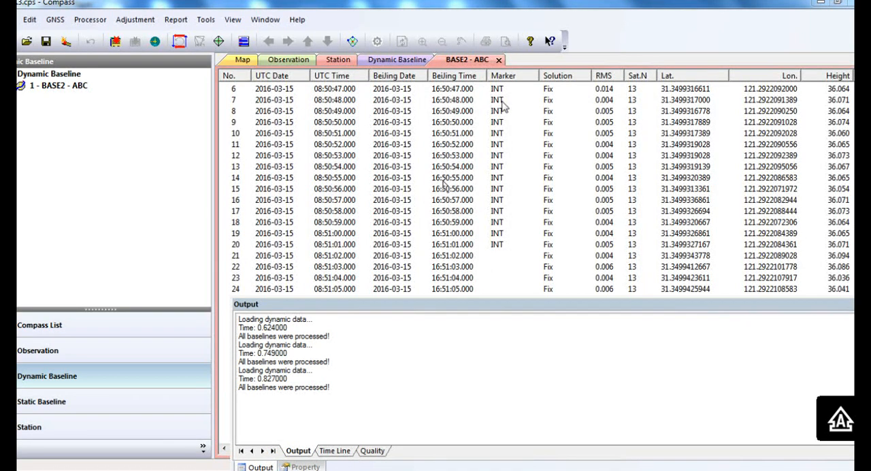
pyautogui.click(578, 134)
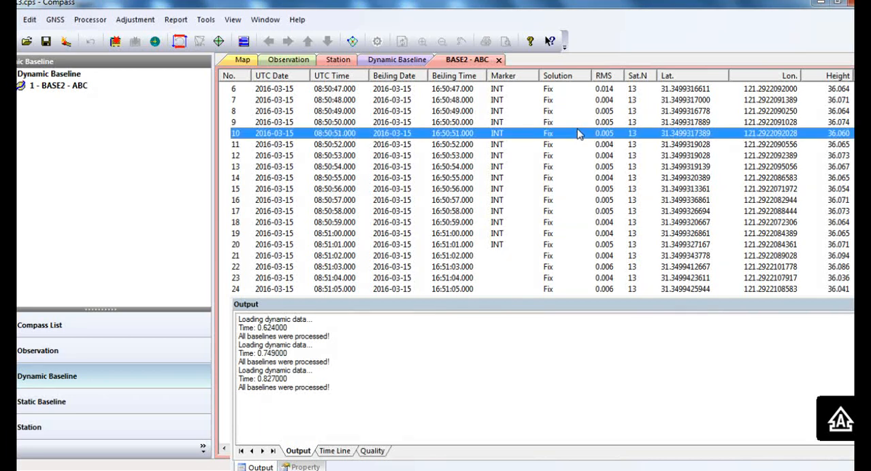
pyautogui.click(578, 134)
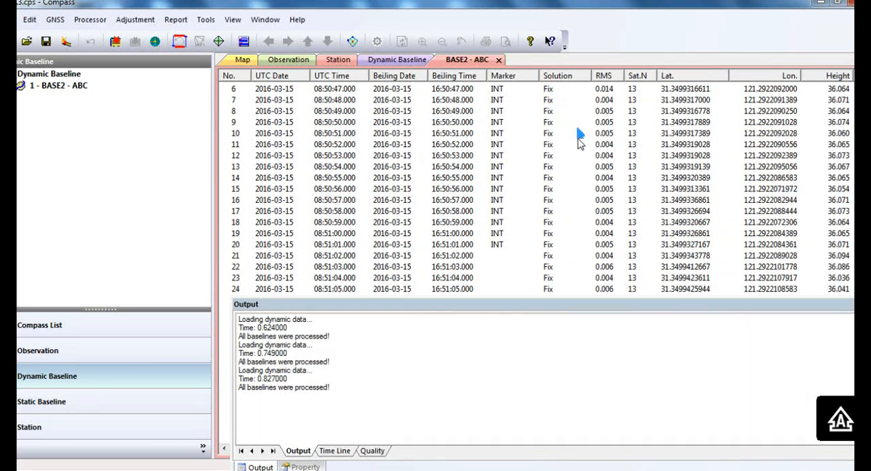
# Step: Set the report export format for the BASE2 - ABC epoch results to Projection
pyautogui.rightClick(575, 144)
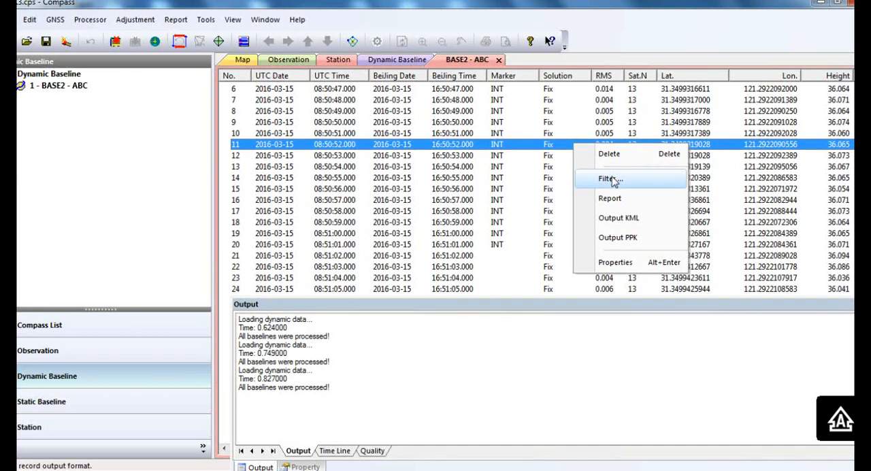
pyautogui.click(609, 198)
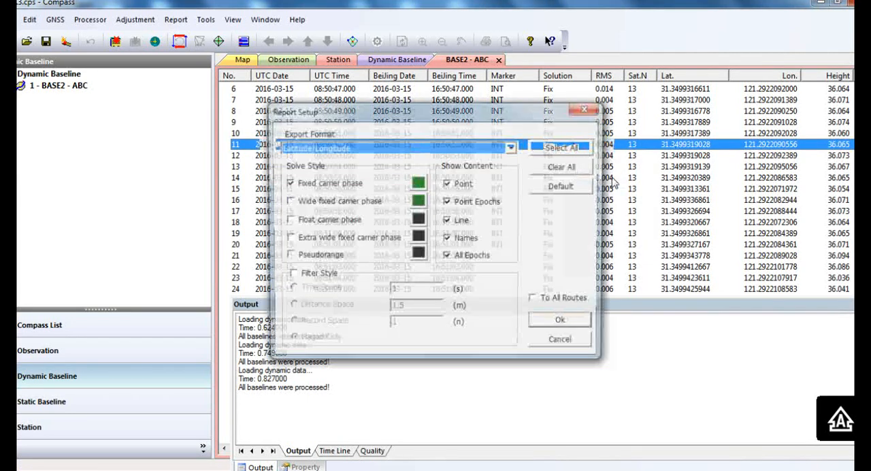
pyautogui.click(470, 148)
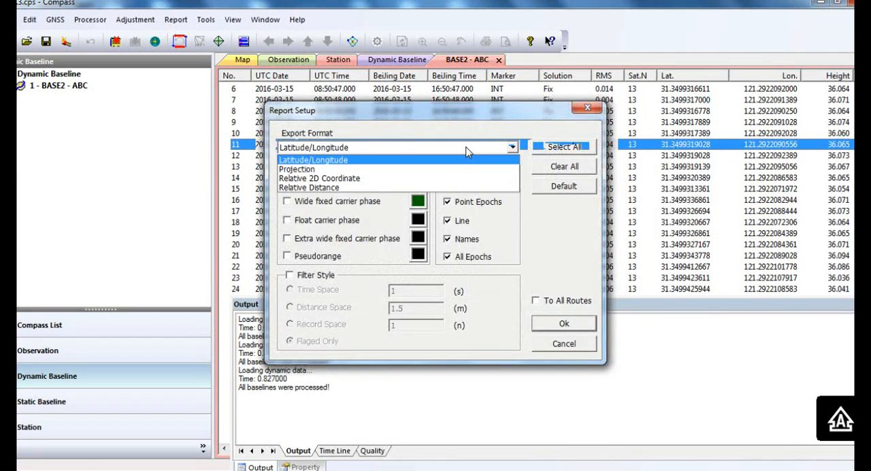
pyautogui.click(434, 168)
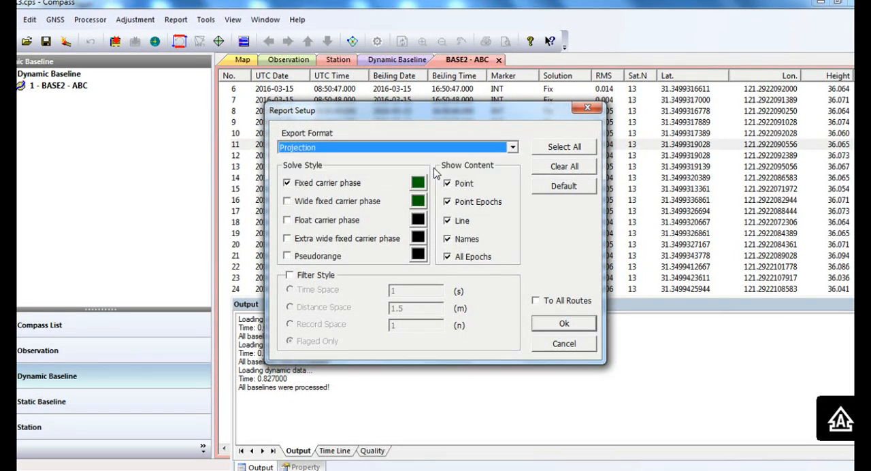
pyautogui.click(570, 325)
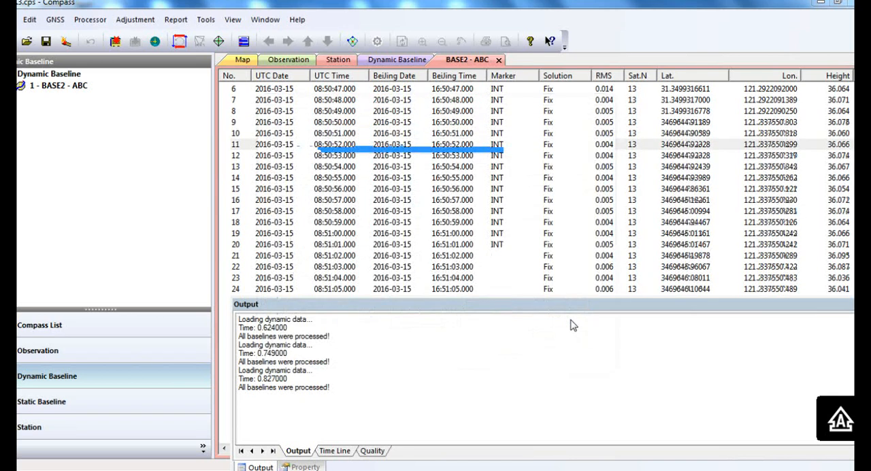
# Step: Output the PPK results to the PPK folder as an Excel CSV file named 1 and dismiss the completion message
pyautogui.rightClick(529, 186)
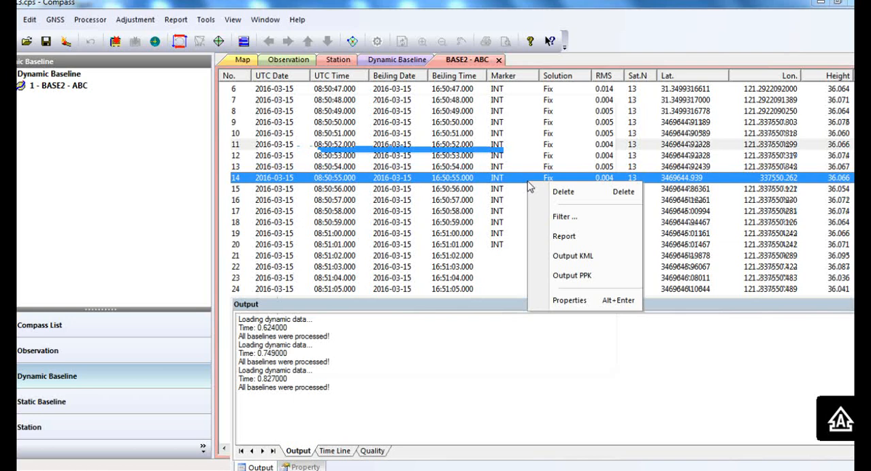
pyautogui.click(577, 276)
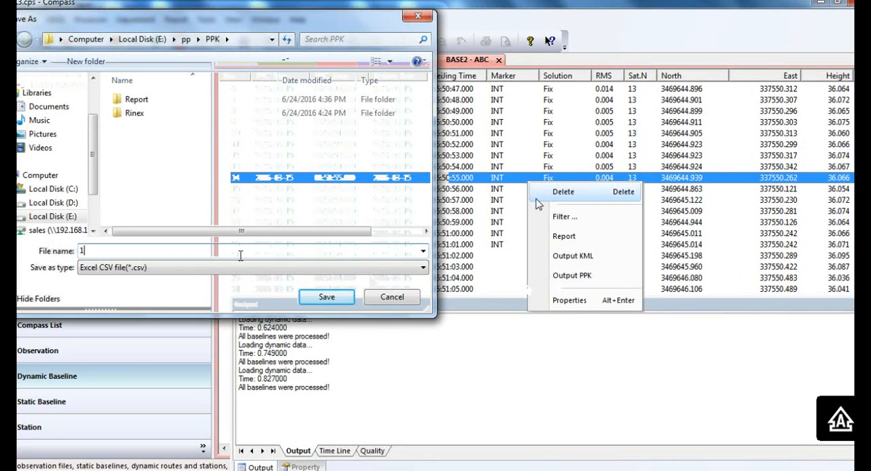
pyautogui.click(319, 297)
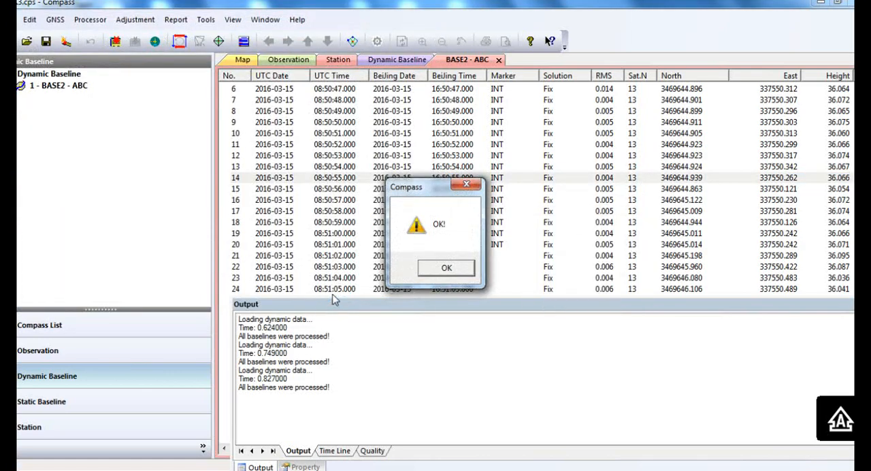
pyautogui.click(465, 268)
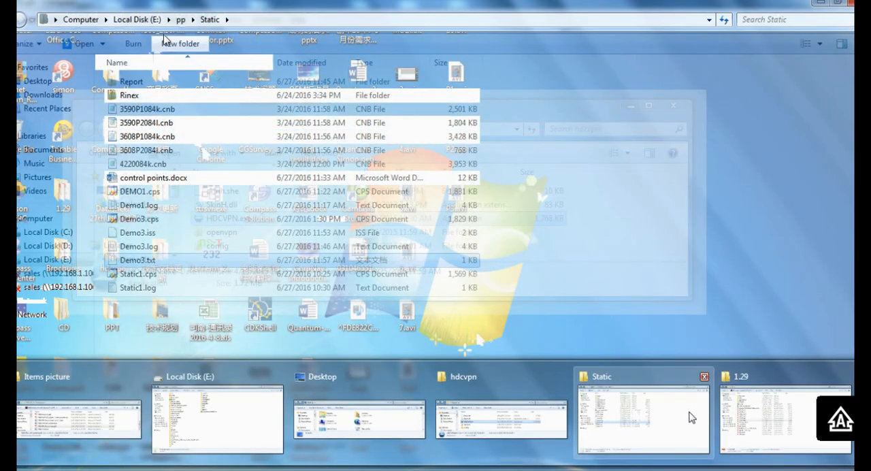
# Step: Open 1.csv from the pp\PPK folder in Excel, examine the row of point P1T, and return to Compass
pyautogui.click(180, 19)
pyautogui.doubleClick(142, 83)
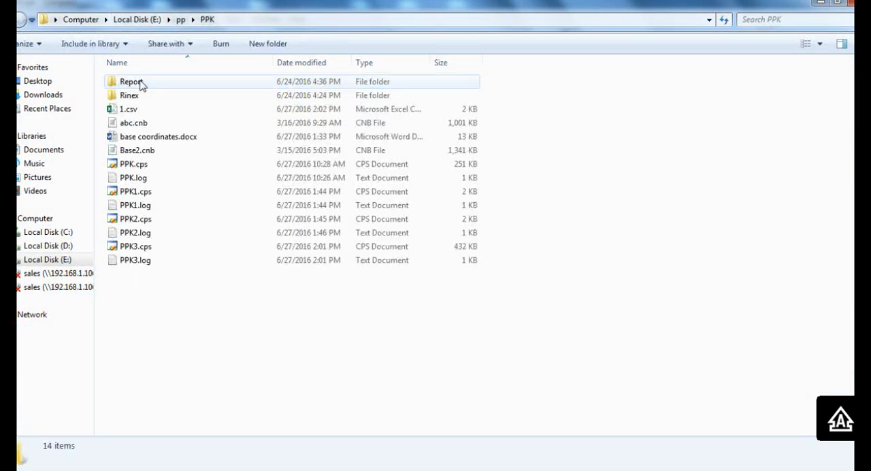
pyautogui.doubleClick(154, 111)
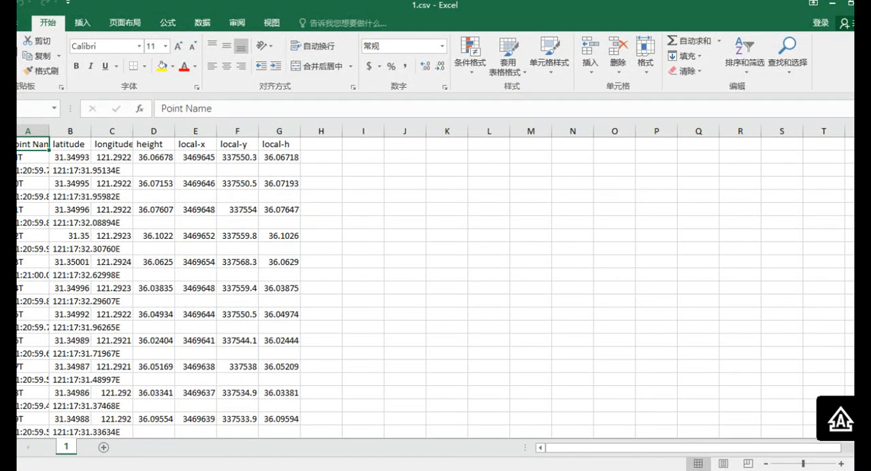
pyautogui.click(4, 210)
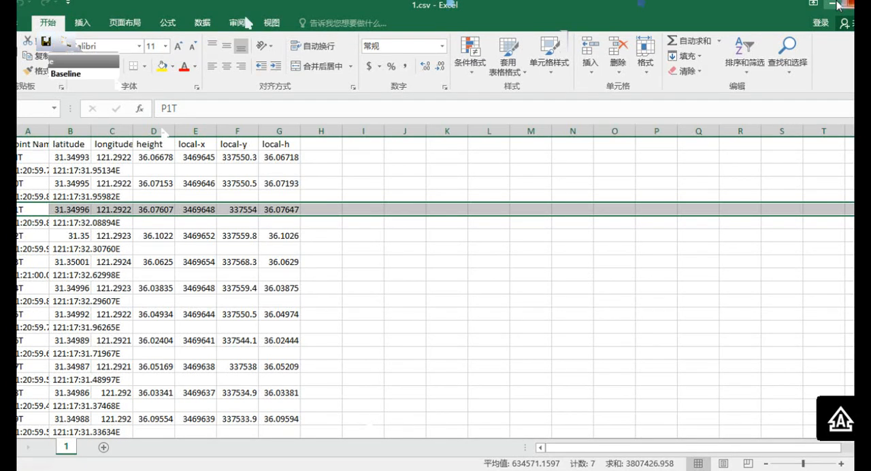
pyautogui.click(837, 4)
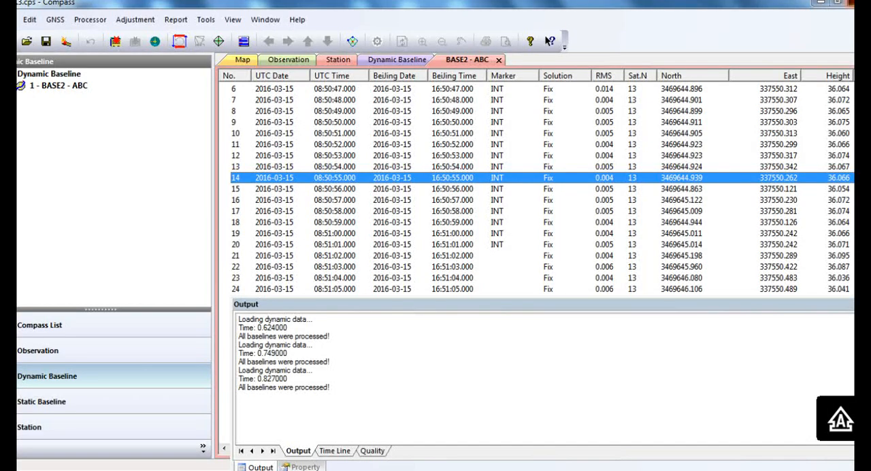